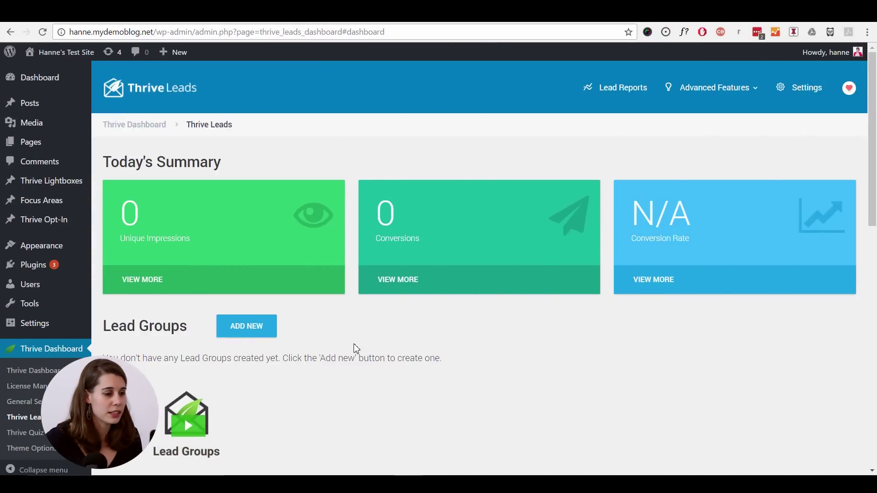
# - Create a new lead group named 'Phone lead'
pyautogui.scroll(-3, 323, 335)
pyautogui.click(251, 218)
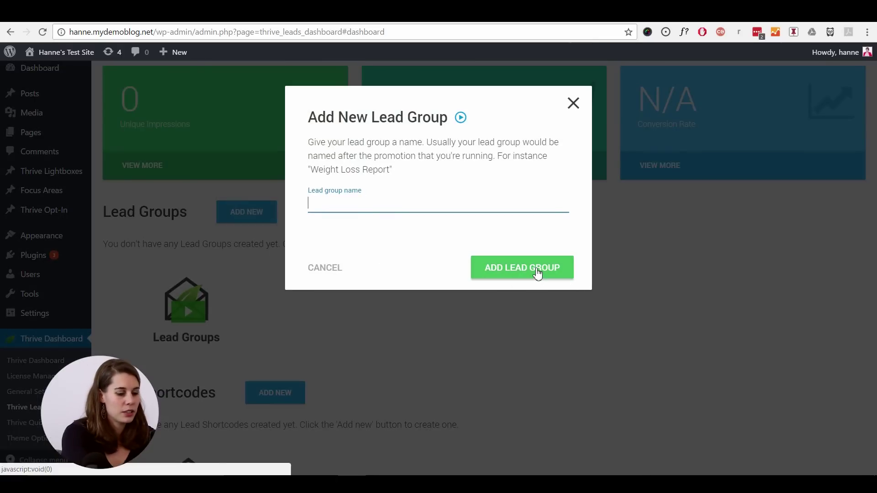
pyautogui.write('Phone lead')
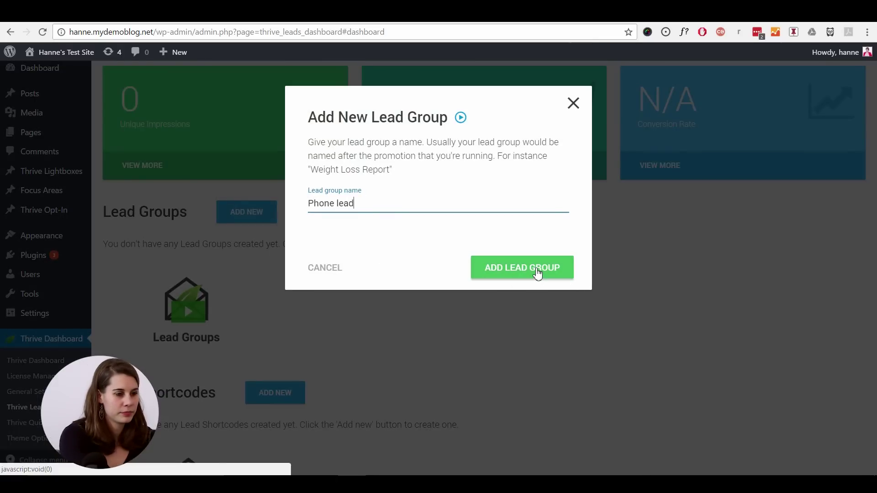
pyautogui.click(522, 267)
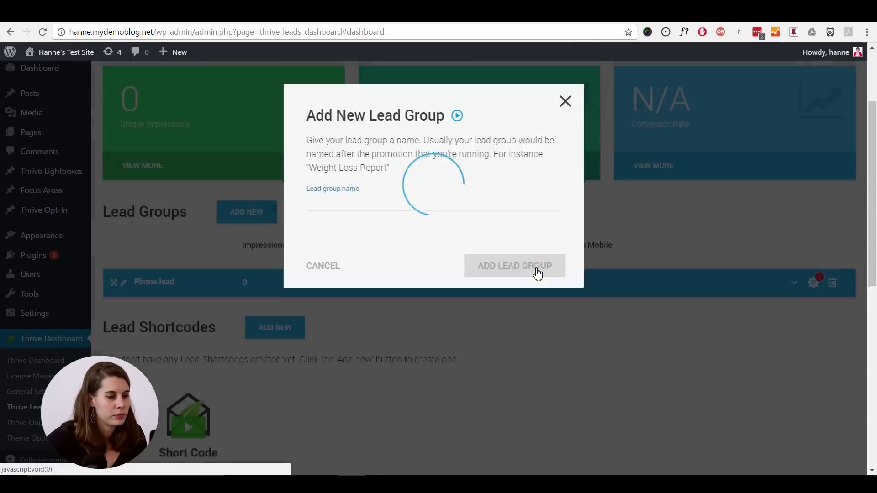
# - Add a Lightbox opt-in form type to Phone lead and create its first form
pyautogui.scroll(-3, 538, 274)
pyautogui.scroll(-1, 537, 274)
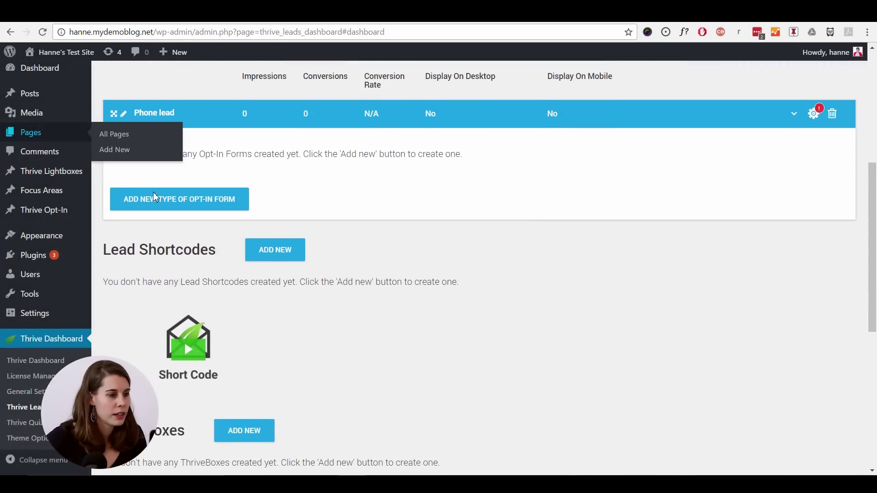
pyautogui.click(196, 201)
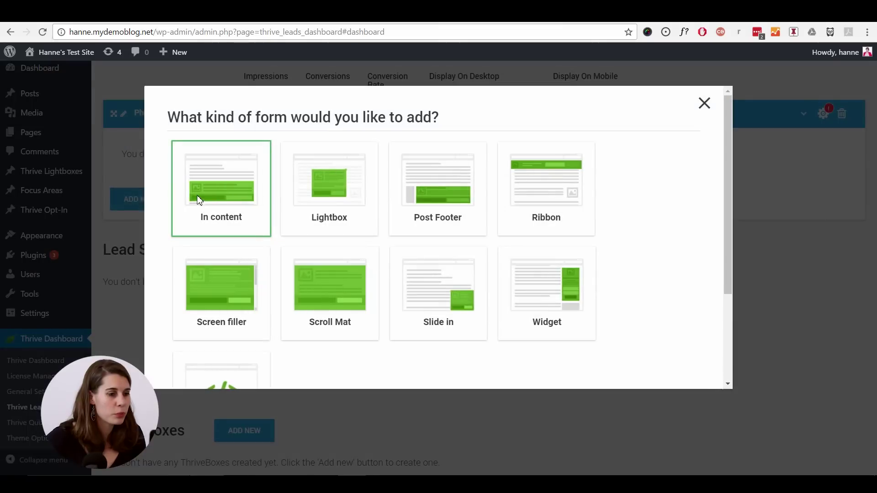
pyautogui.click(347, 205)
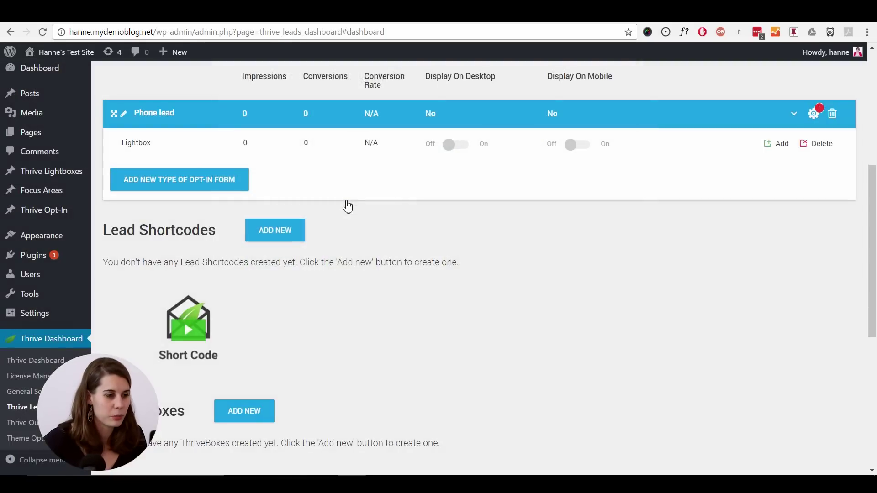
pyautogui.click(779, 144)
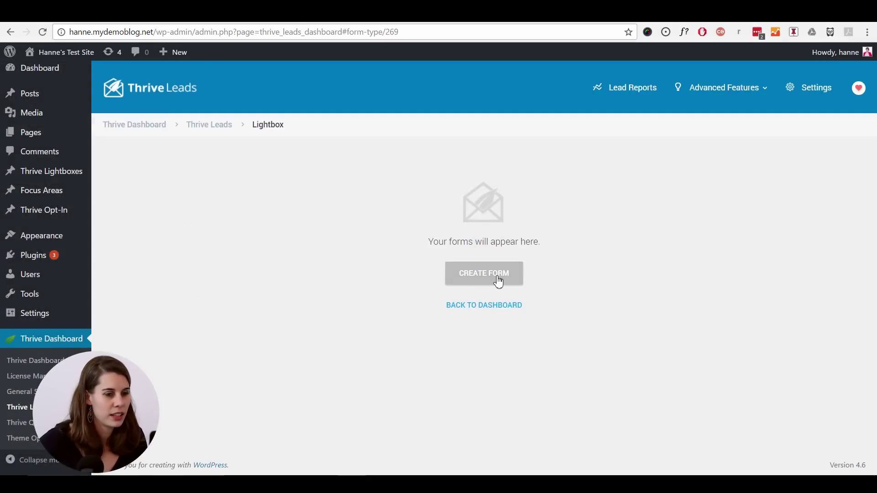
pyautogui.click(497, 280)
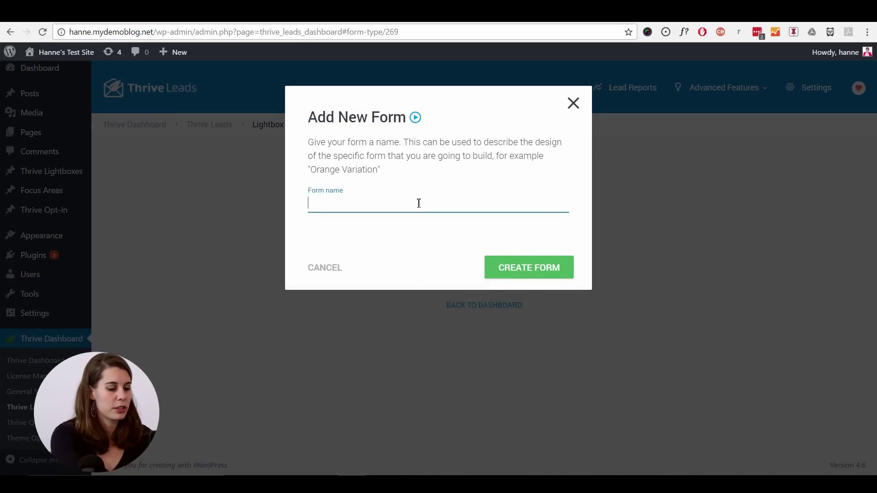
pyautogui.press('Return')
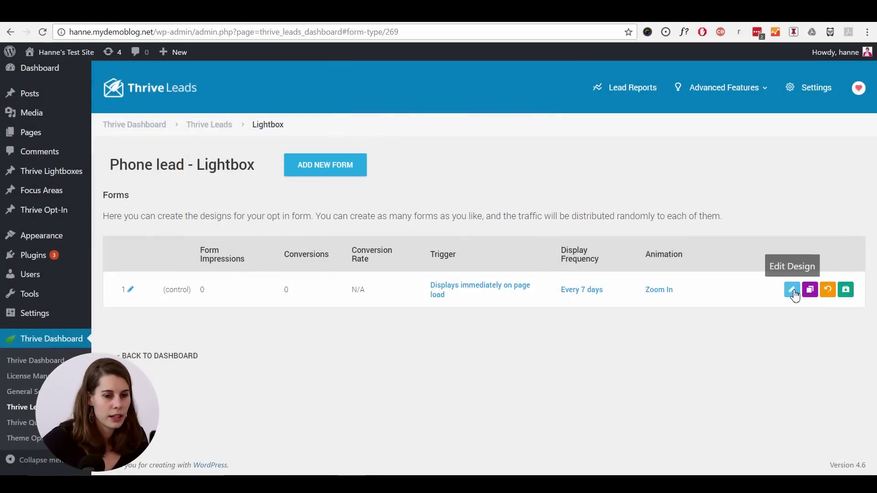
# - Apply the Lightbox Set 002 v1 template to the form's design
pyautogui.click(791, 290)
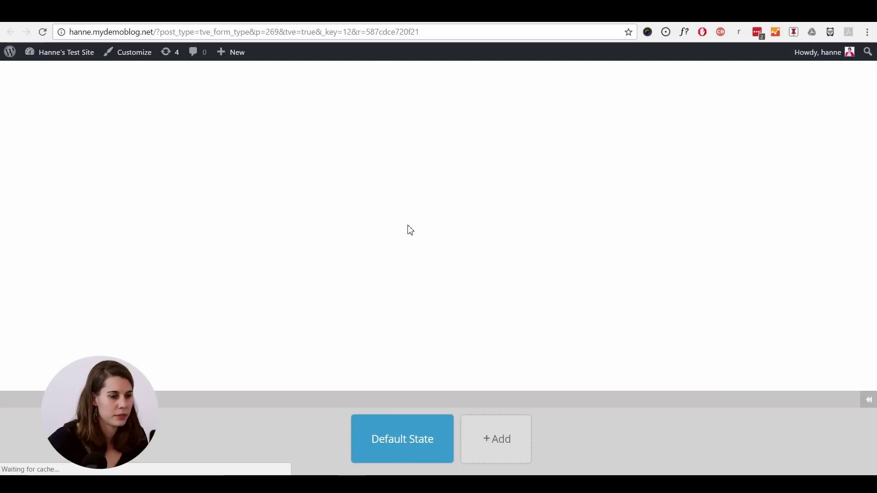
pyautogui.scroll(-1, 409, 230)
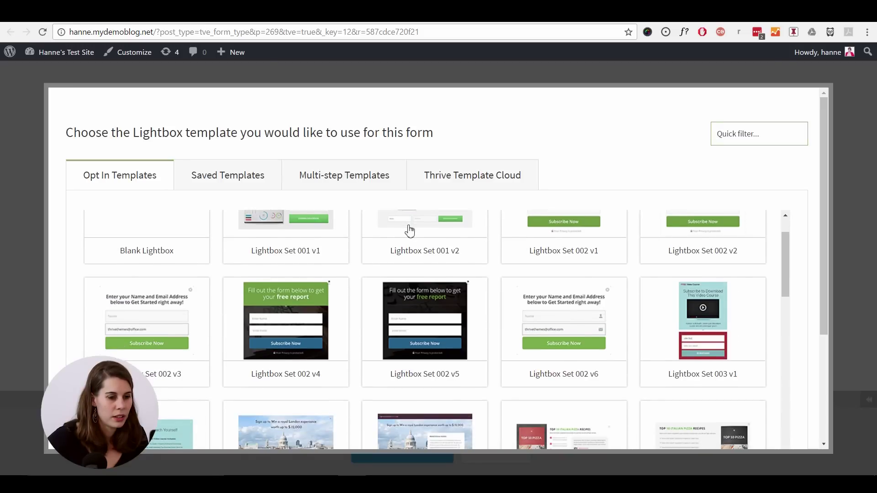
pyautogui.scroll(1, 409, 230)
pyautogui.click(583, 257)
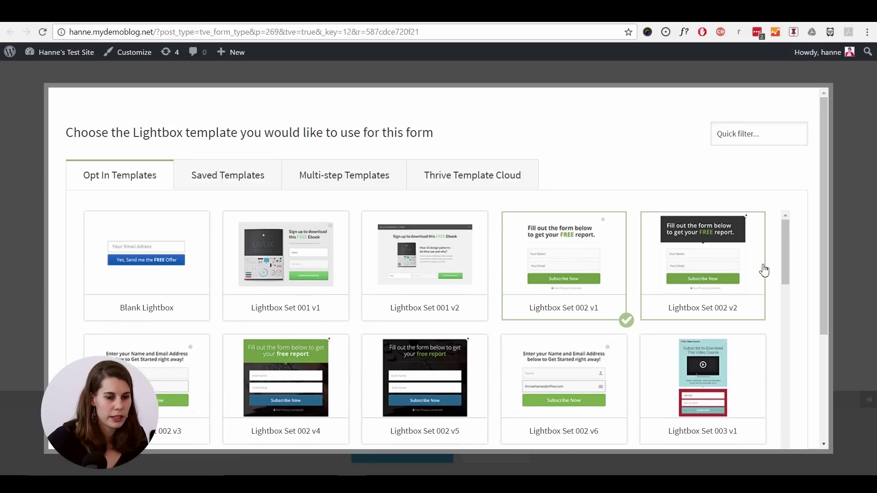
pyautogui.moveTo(820, 254); pyautogui.dragTo(821, 403)
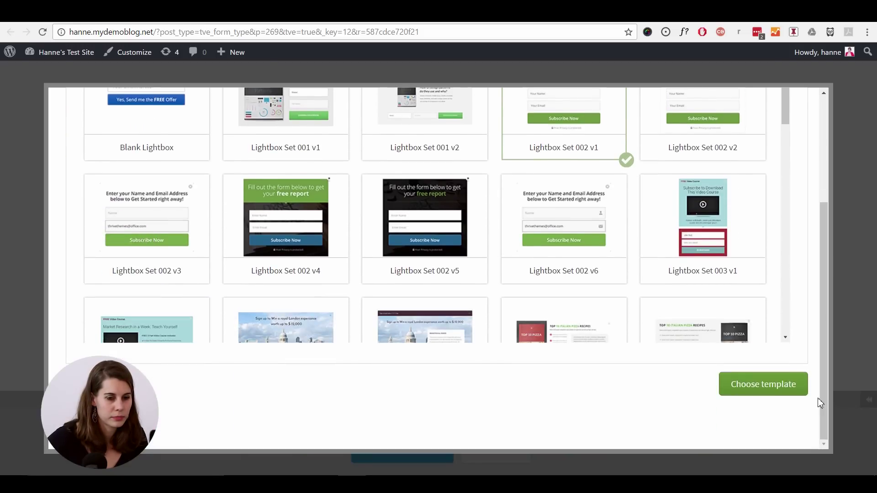
pyautogui.click(756, 388)
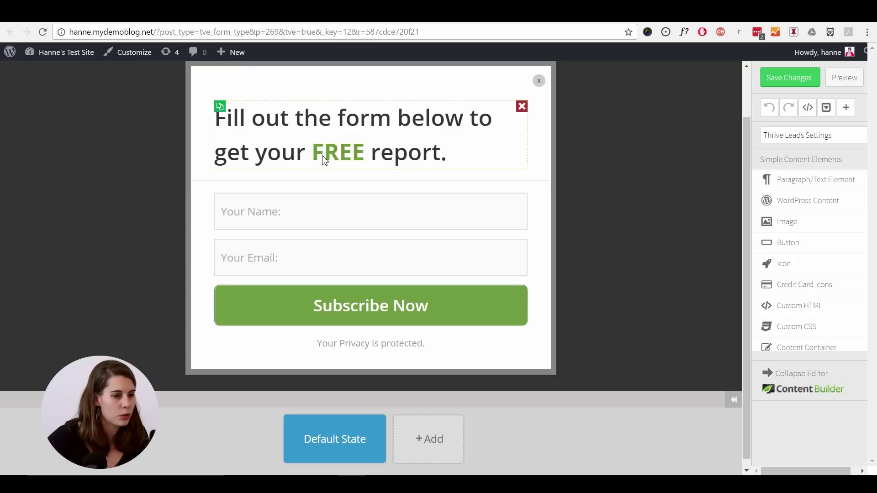
# - Replace 'report' in the headline with 'consultation call'
pyautogui.click(391, 159)
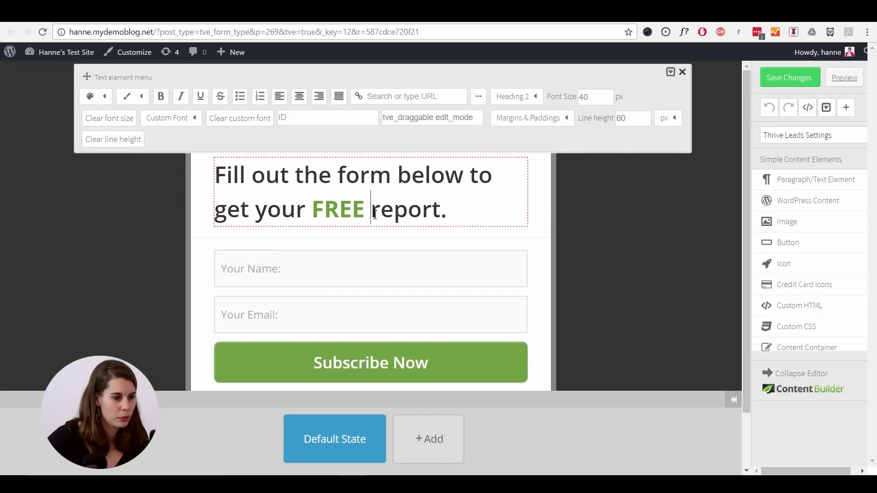
pyautogui.moveTo(374, 213); pyautogui.dragTo(444, 212)
pyautogui.write('consultation')
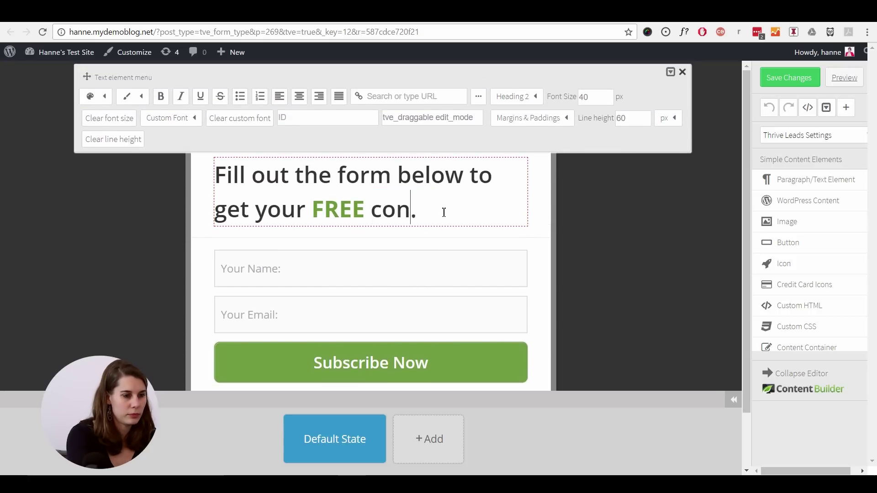
pyautogui.write(' call')
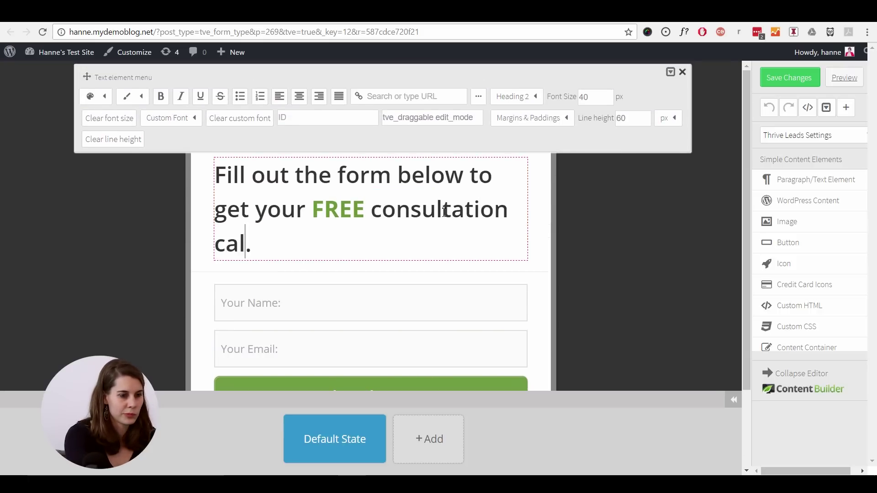
pyautogui.scroll(-1, 396, 229)
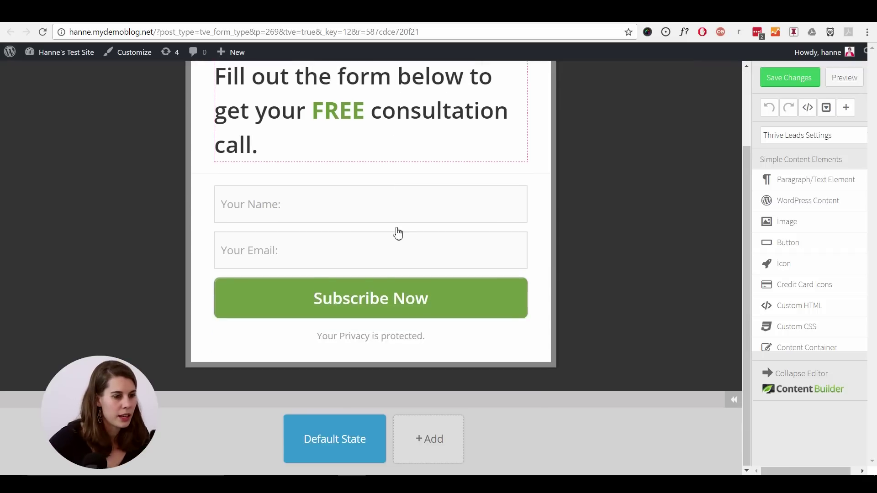
pyautogui.scroll(-1, 407, 228)
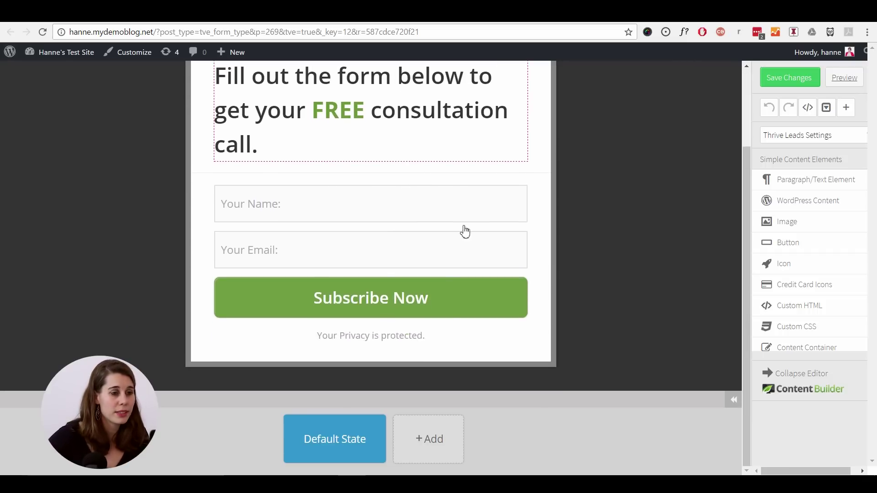
# - Add a new form state and remove its input fields and privacy note
pyautogui.click(597, 209)
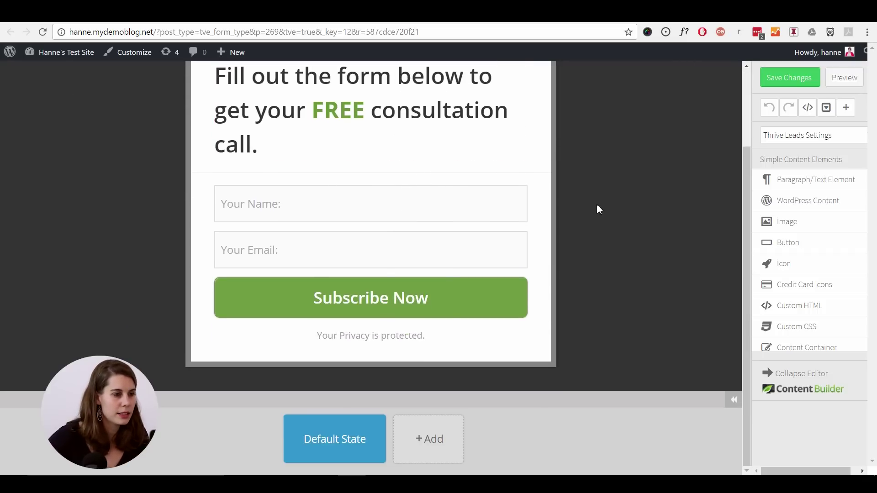
pyautogui.click(434, 440)
pyautogui.click(446, 369)
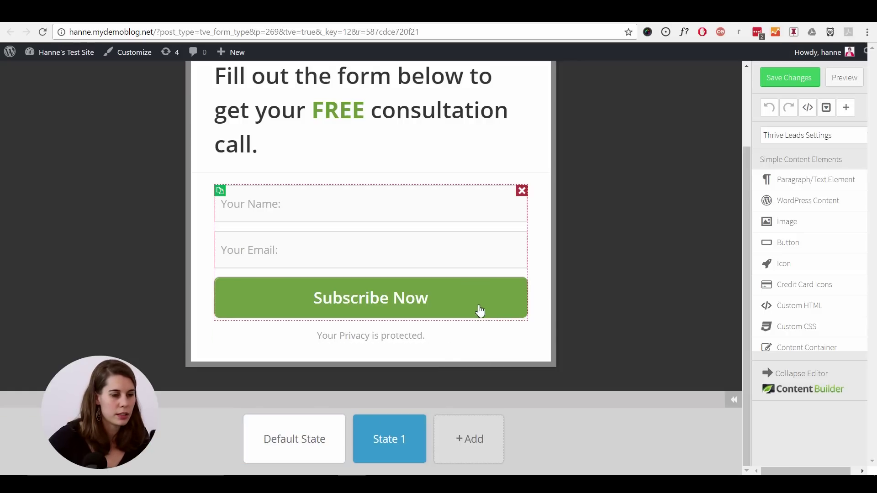
pyautogui.scroll(1, 502, 297)
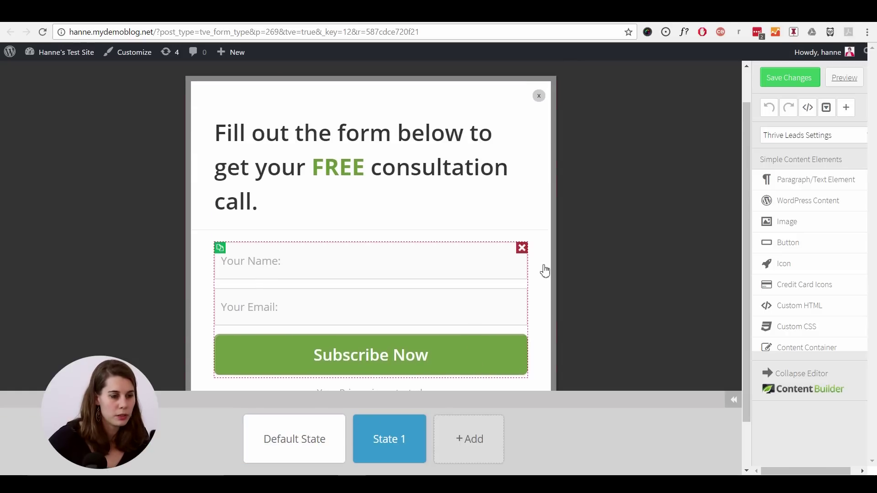
pyautogui.click(523, 249)
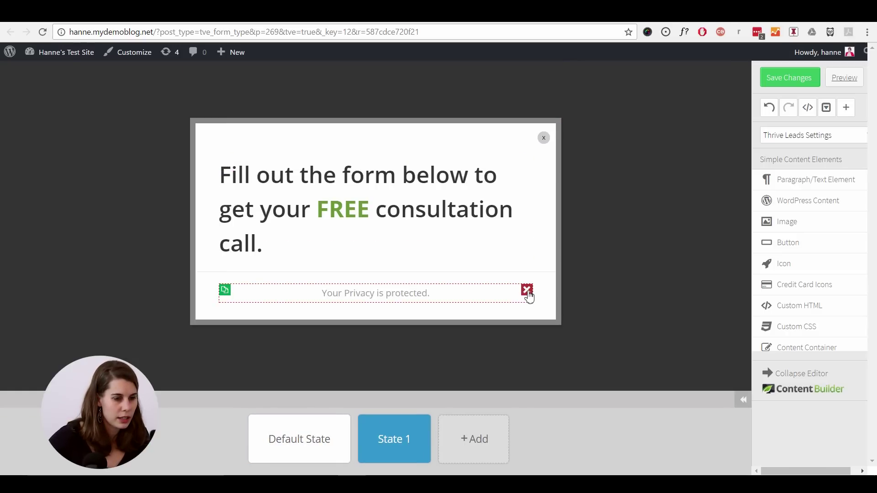
pyautogui.click(525, 290)
# - Set the heading to 'Thank You! We'll be in touch as soon as possible.' with green 'Thank You!'
pyautogui.click(272, 182)
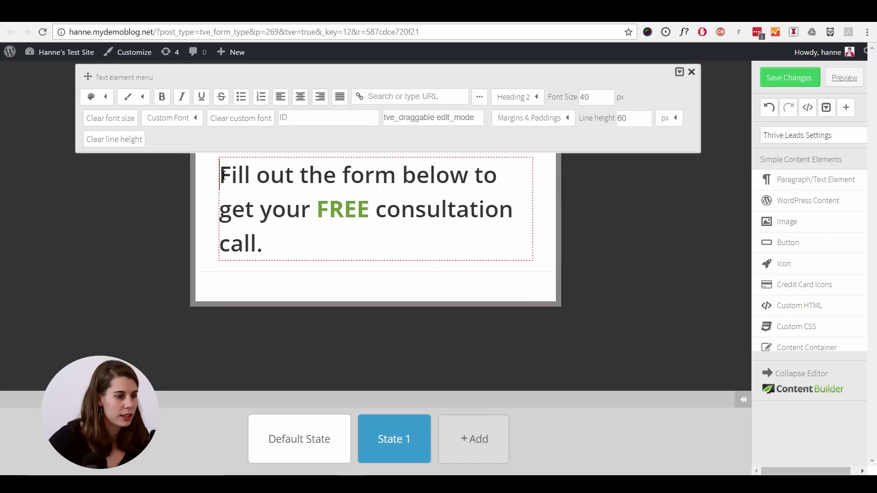
pyautogui.moveTo(220, 176); pyautogui.dragTo(282, 241)
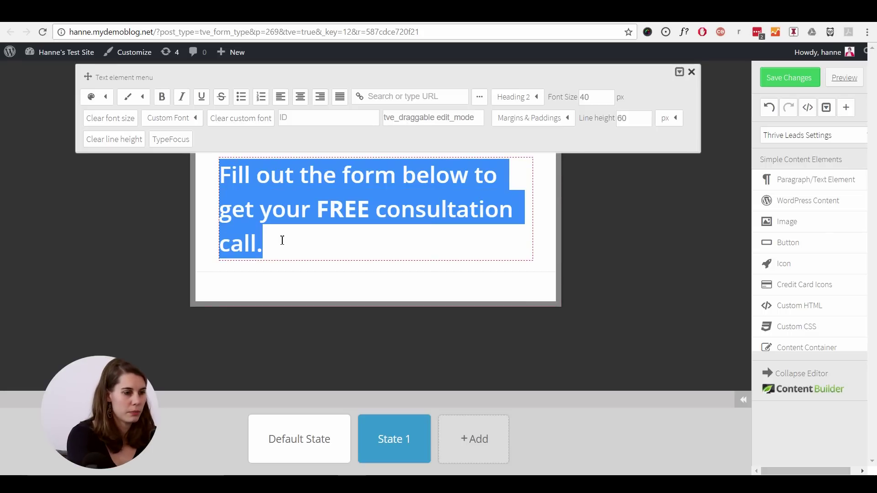
pyautogui.write("Thank You! We'll be in touch as s")
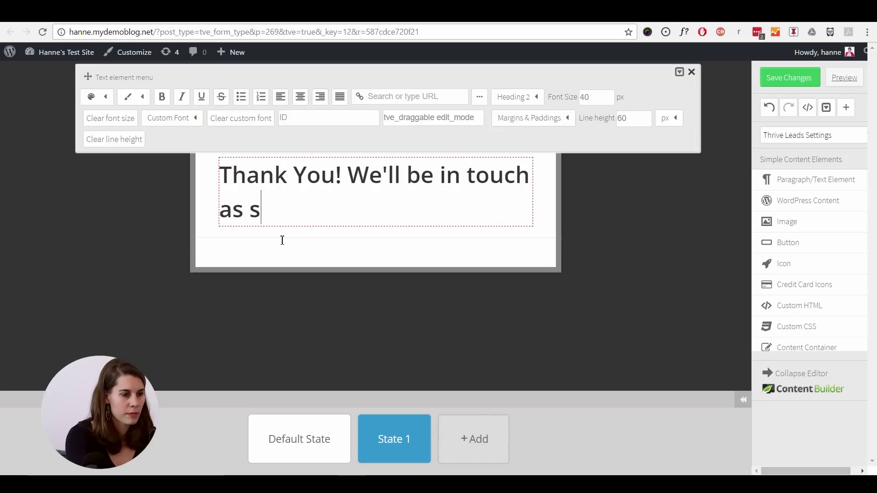
pyautogui.write('oon as possible.')
pyautogui.moveTo(220, 175); pyautogui.dragTo(346, 176)
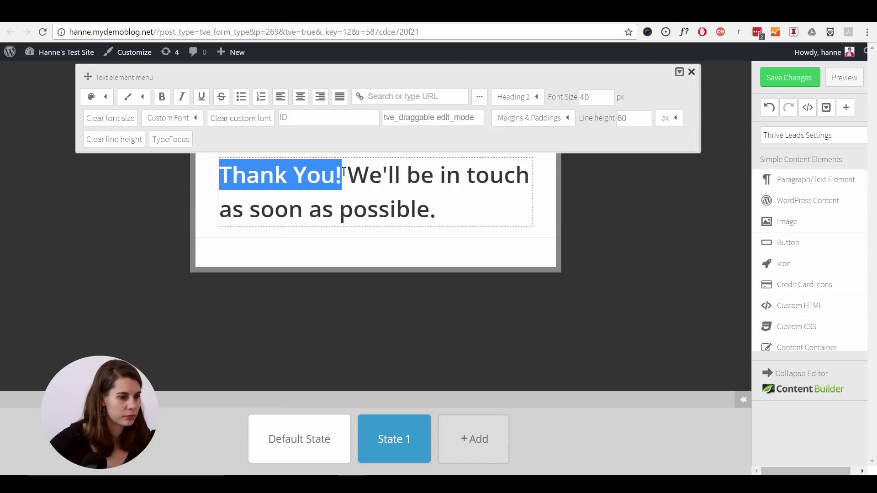
pyautogui.click(433, 246)
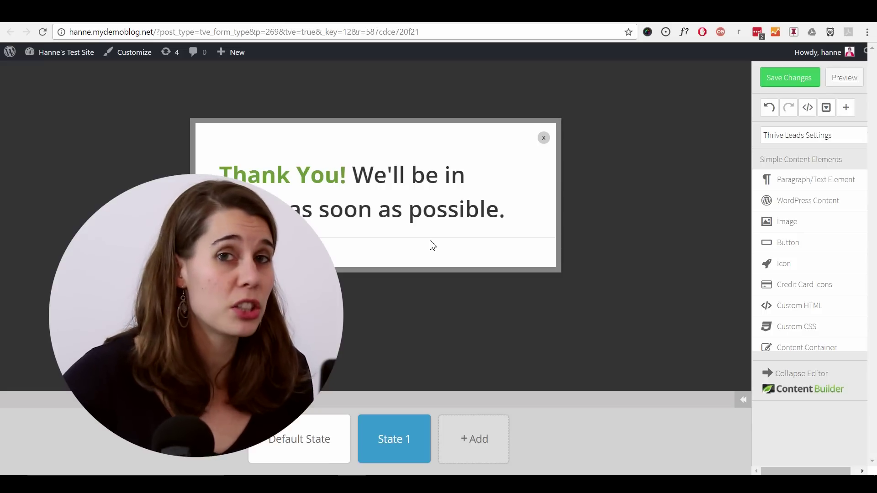
# - In the default state, change the submit button text from 'Subscribe Now' to 'Call me Back'
pyautogui.click(304, 440)
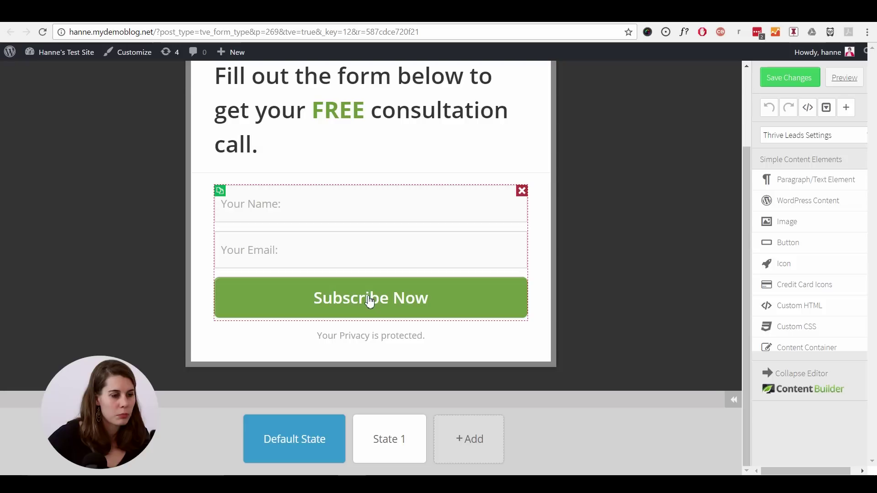
pyautogui.click(370, 301)
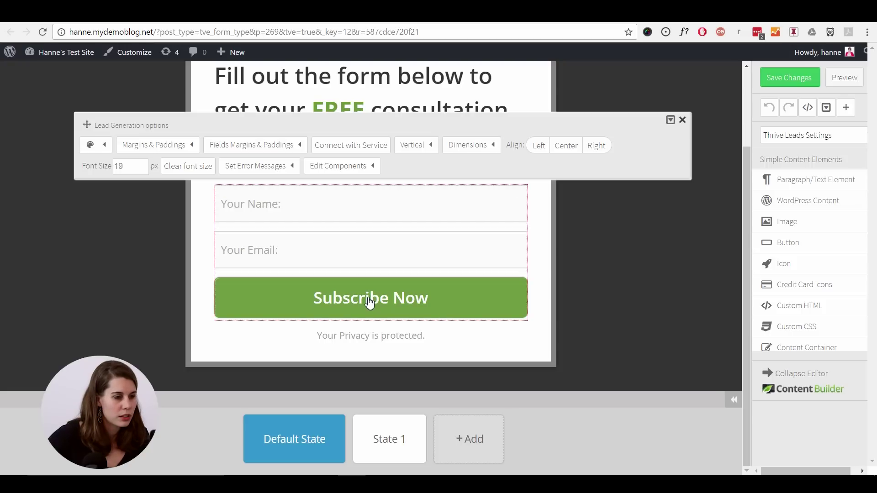
pyautogui.click(346, 167)
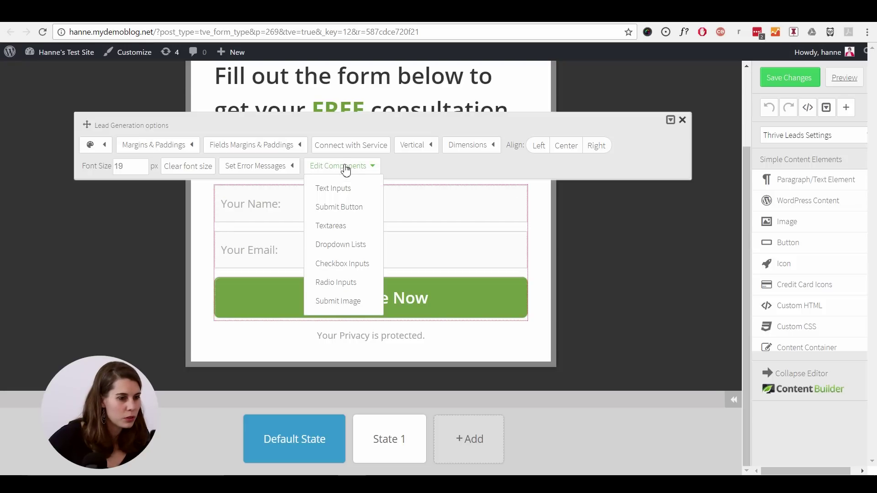
pyautogui.click(347, 207)
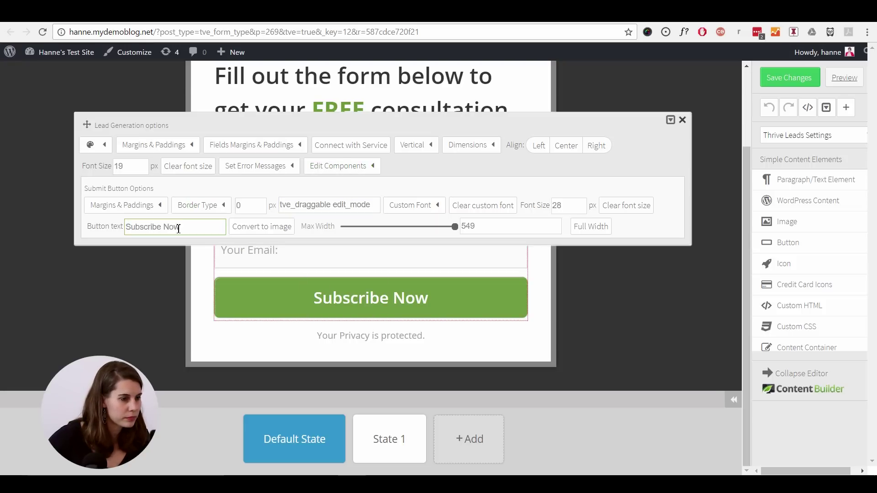
pyautogui.moveTo(195, 227); pyautogui.dragTo(112, 221)
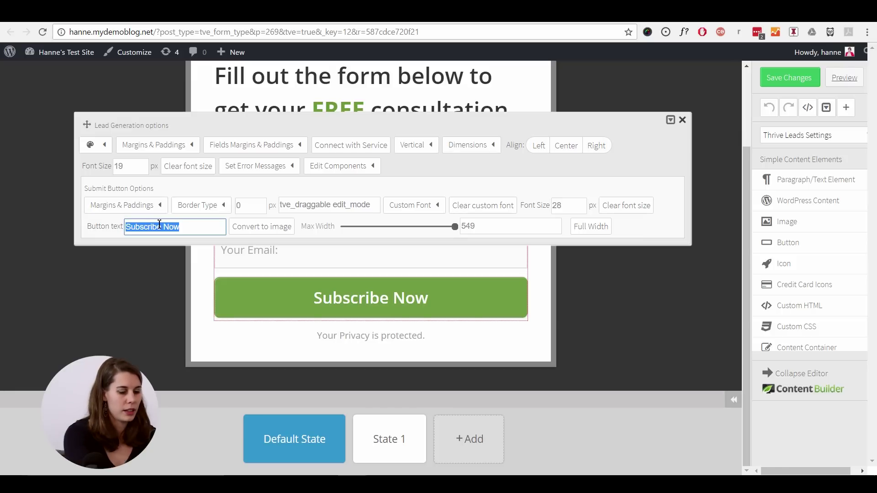
pyautogui.write('Call me Back')
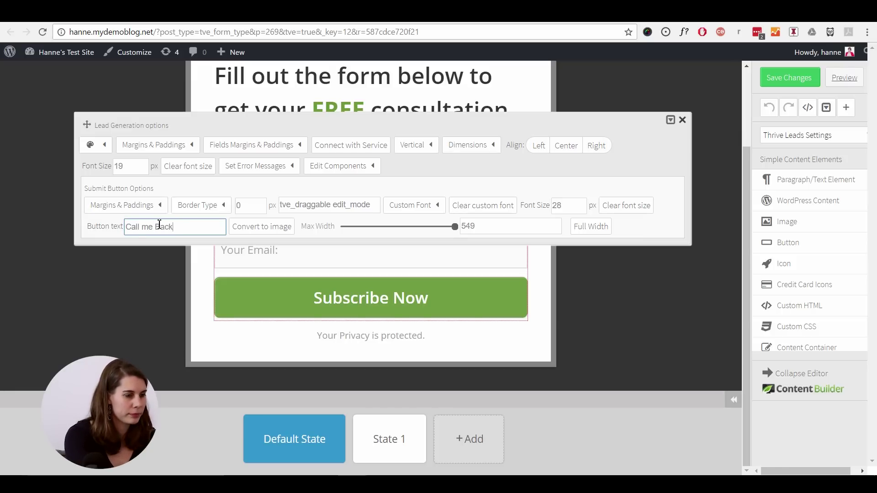
pyautogui.press('Return')
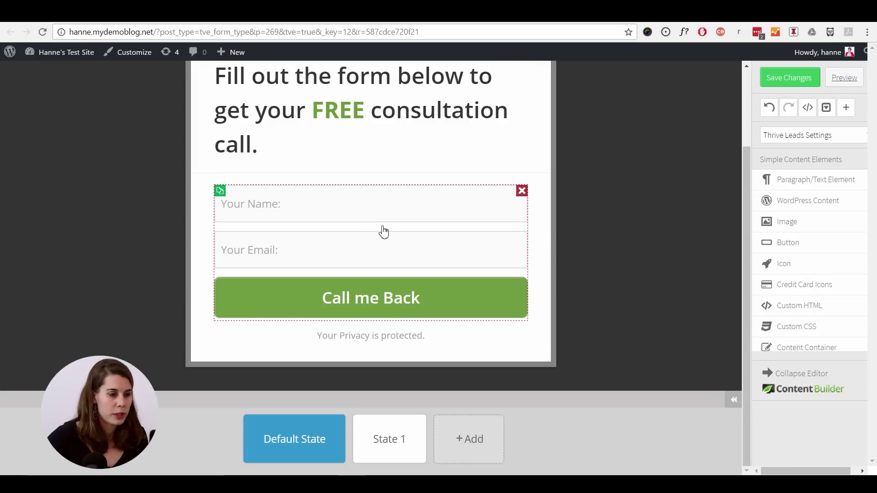
pyautogui.click(383, 232)
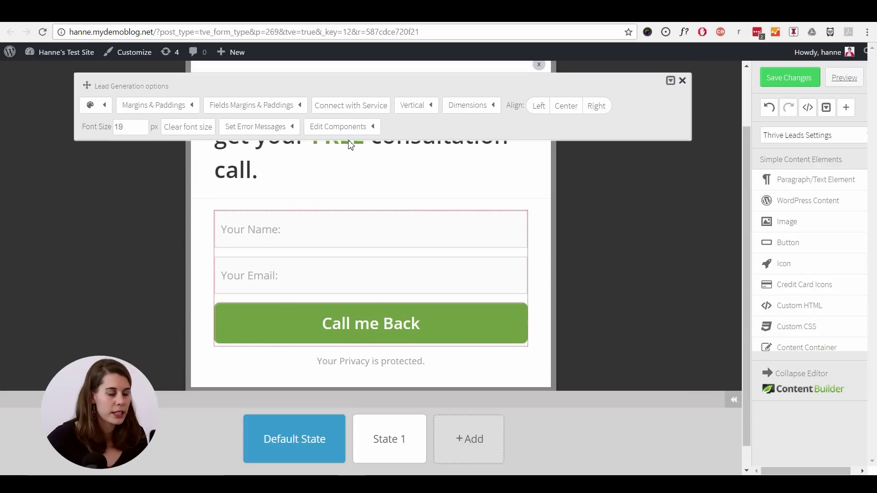
# - Connect the form to a Mailchimp list via API
pyautogui.click(345, 106)
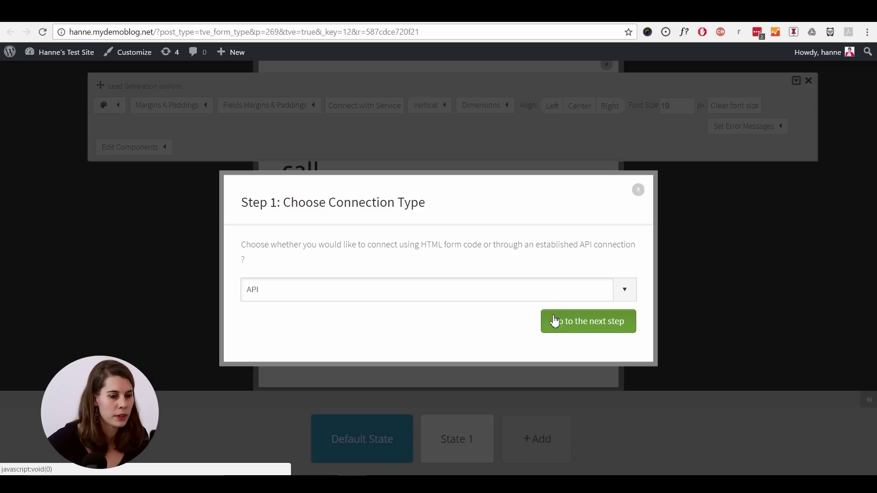
pyautogui.click(565, 329)
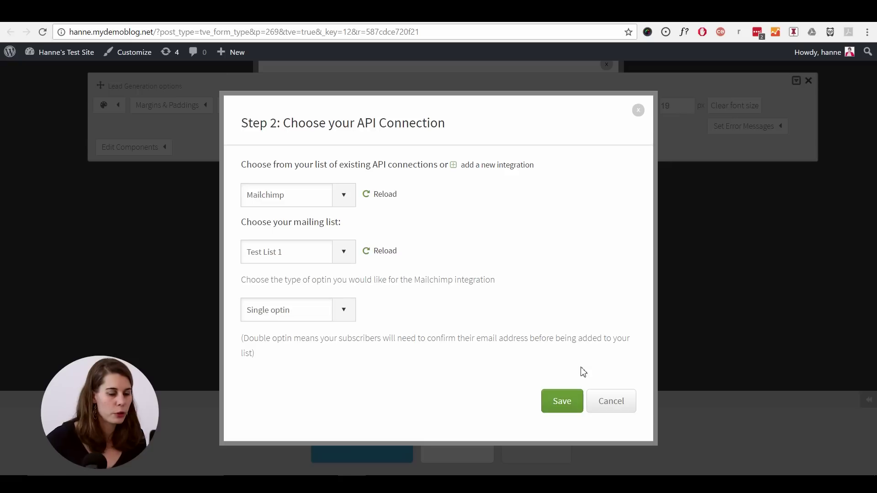
pyautogui.click(562, 402)
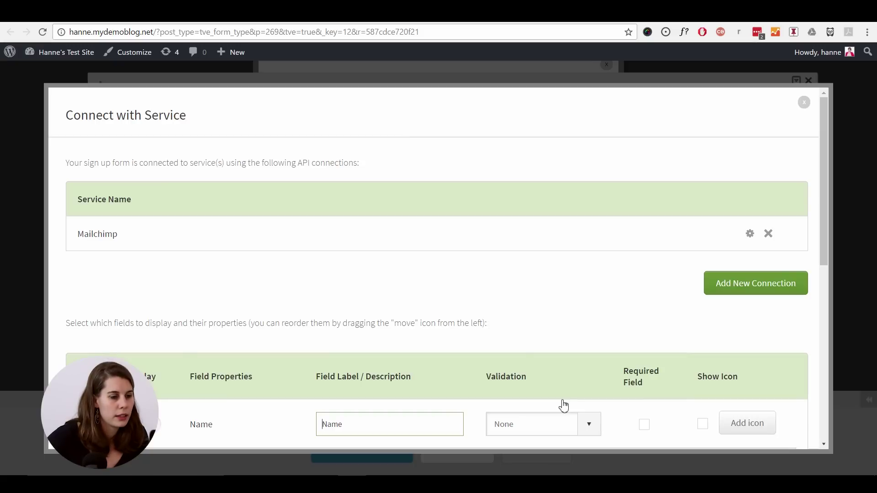
pyautogui.scroll(-4, 491, 308)
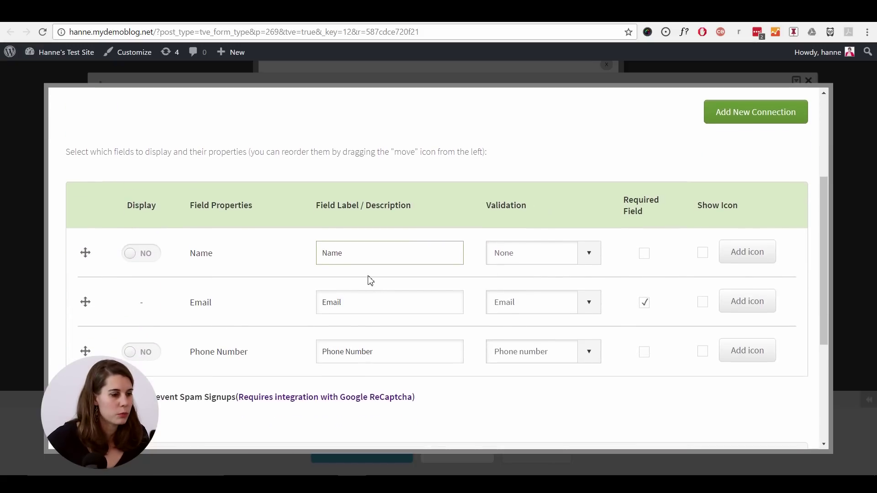
# - Add a required 'Full Name' field and a required Phone Number field above Email
pyautogui.click(156, 260)
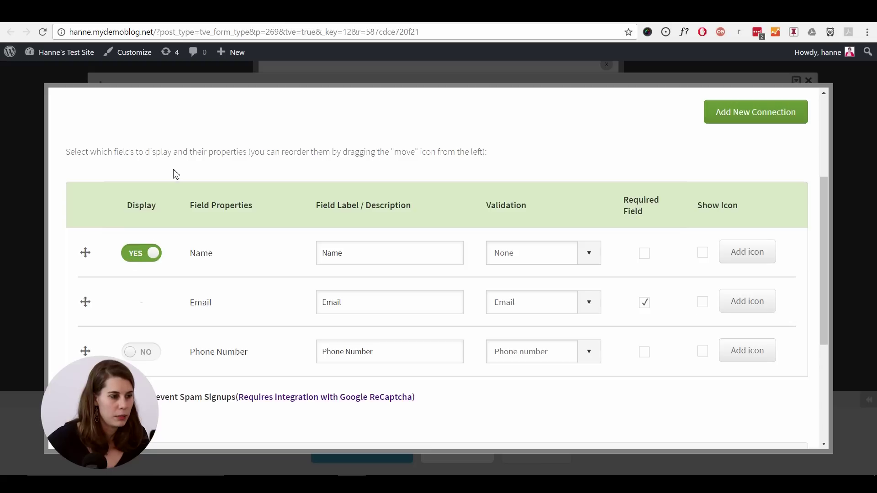
pyautogui.click(327, 252)
pyautogui.write('Full')
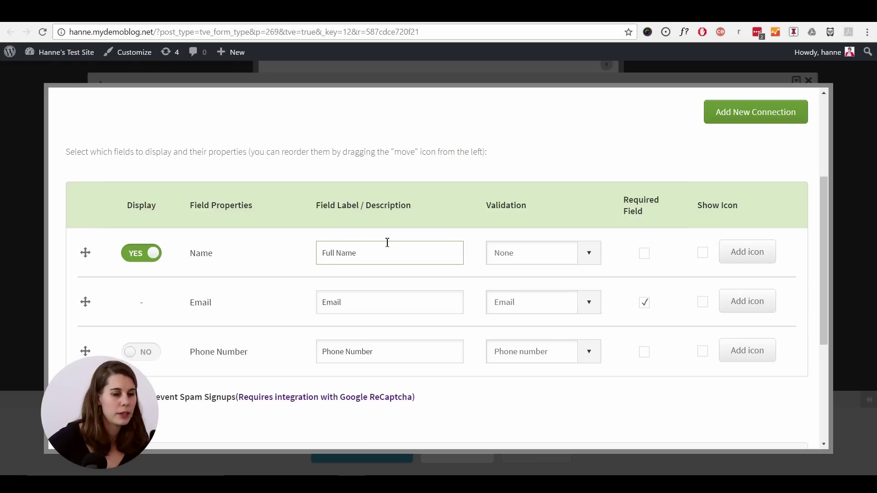
pyautogui.click(645, 254)
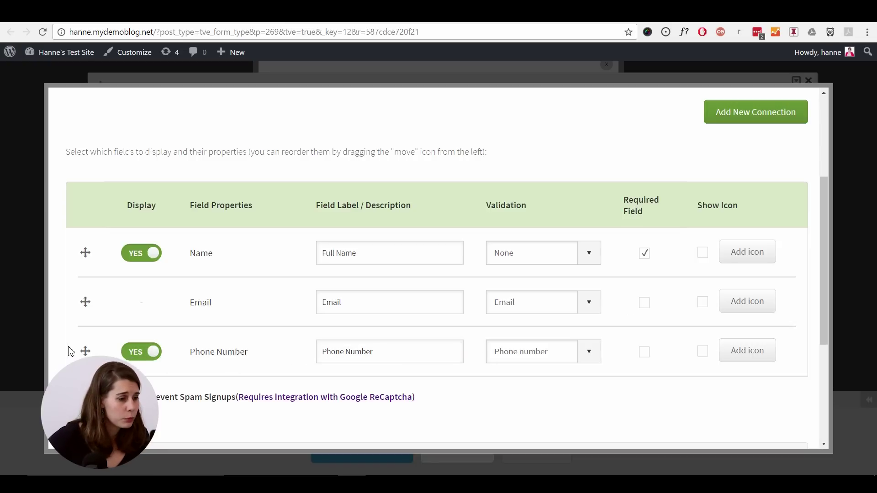
pyautogui.moveTo(86, 352); pyautogui.dragTo(100, 294)
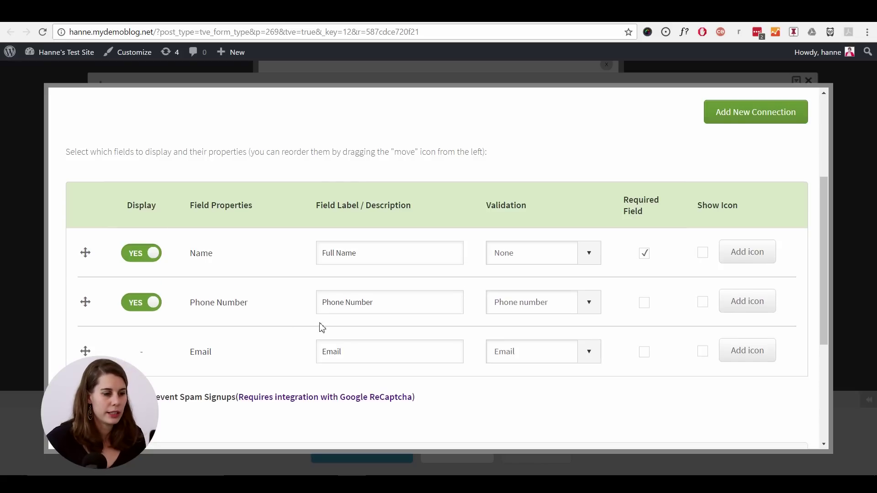
pyautogui.click(644, 302)
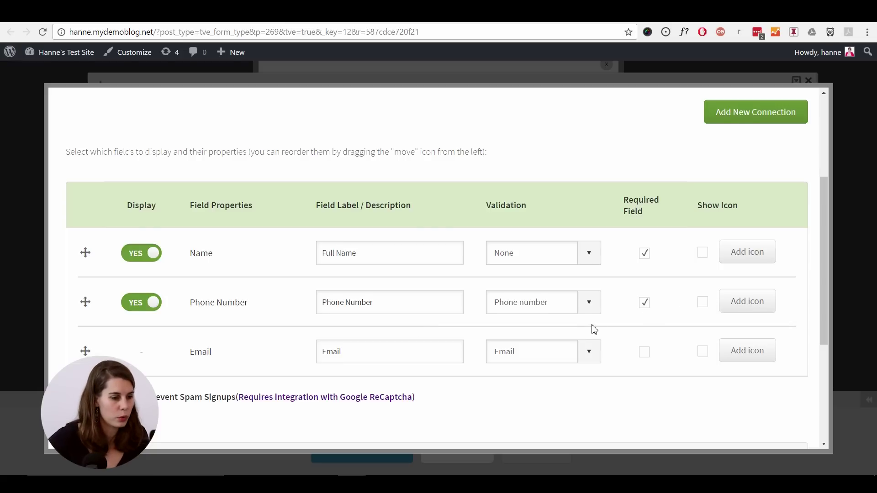
# - Switch to State 1 after submission and save the form settings
pyautogui.scroll(-5, 593, 329)
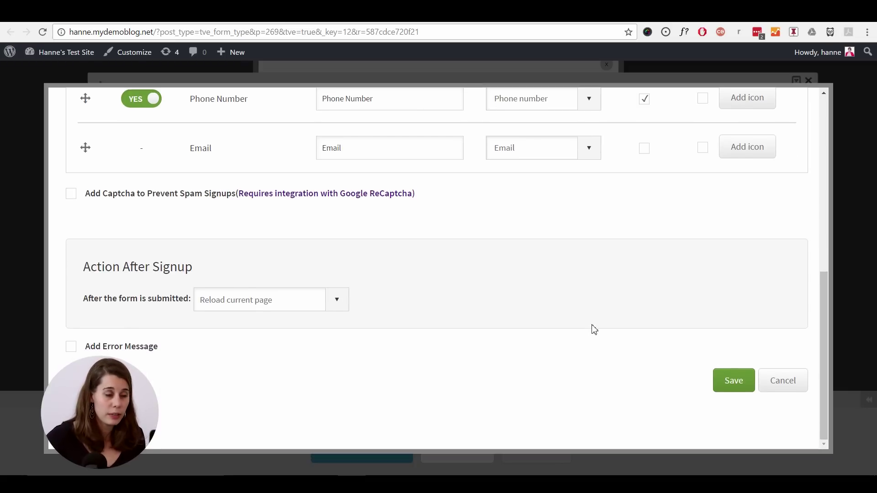
pyautogui.click(346, 308)
pyautogui.click(247, 351)
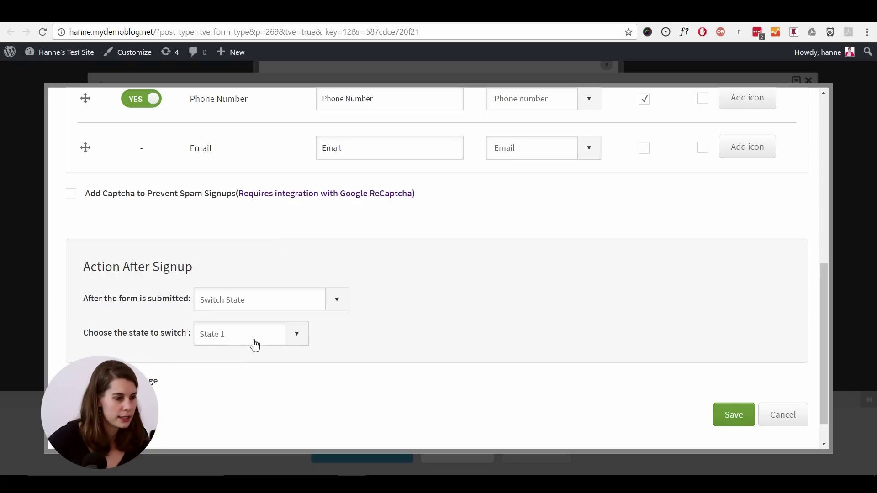
pyautogui.click(733, 415)
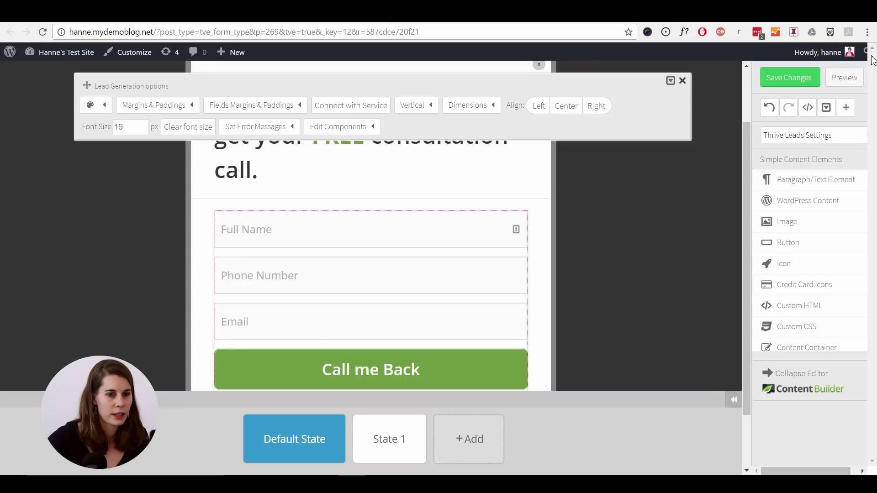
# - Save the form design and return to the Thrive Leads dashboard
pyautogui.click(789, 83)
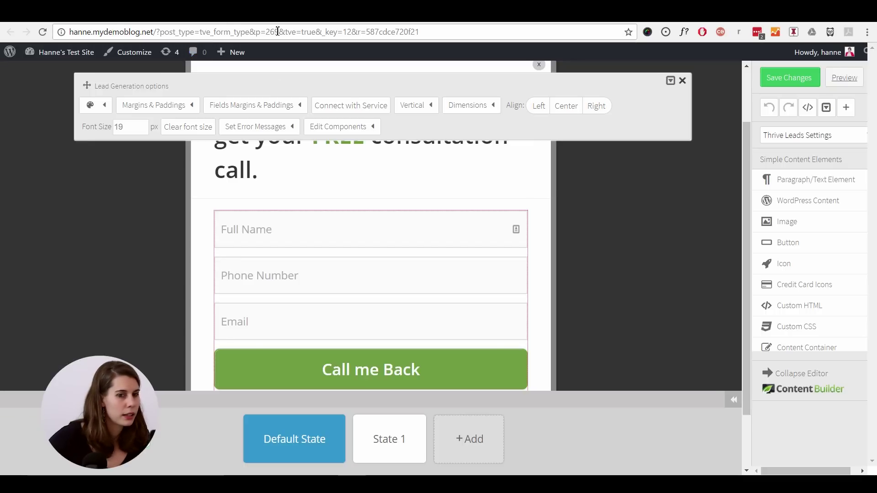
pyautogui.click(220, 21)
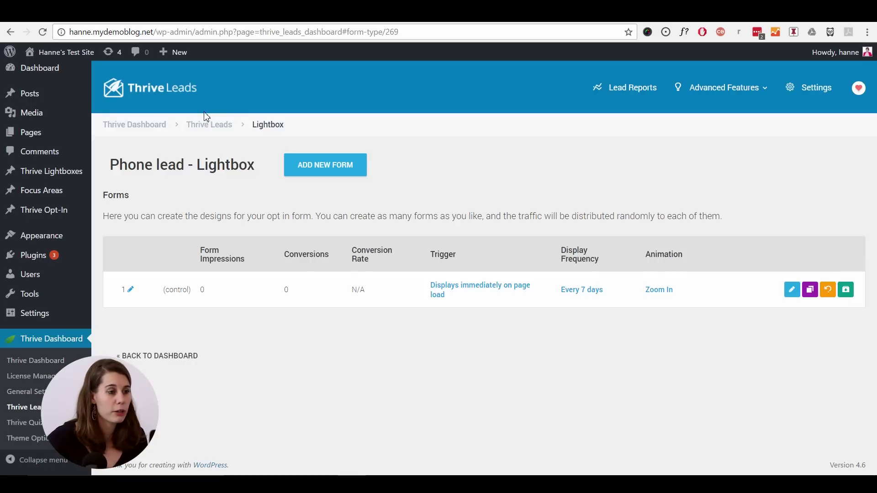
pyautogui.click(209, 129)
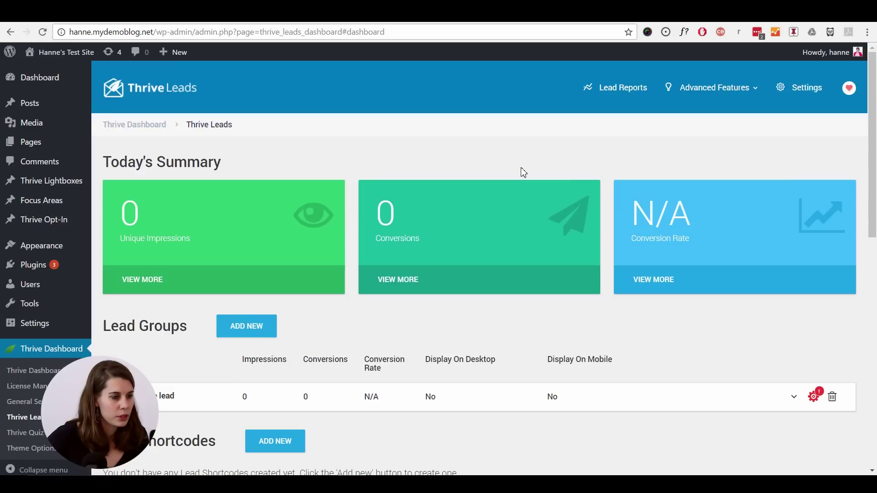
pyautogui.scroll(-3, 521, 168)
pyautogui.scroll(-3, 524, 173)
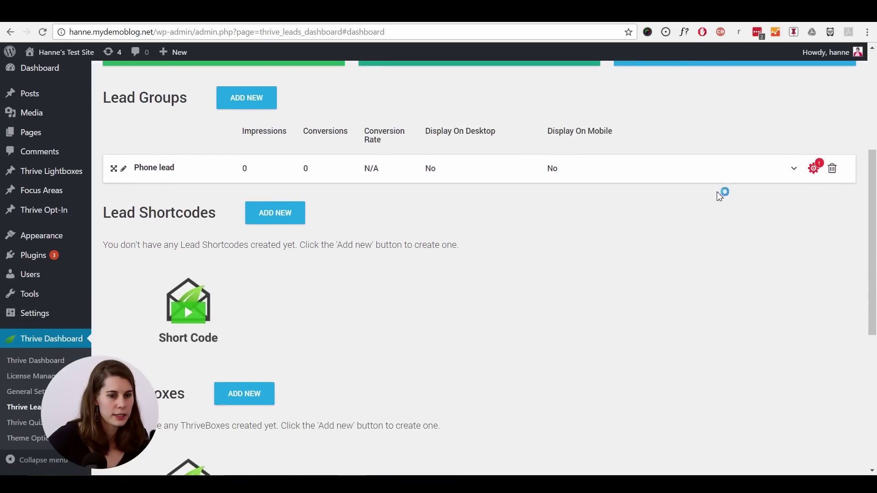
# - Limit Phone lead's display to the 'Hello world!' post and save the display settings
pyautogui.click(815, 173)
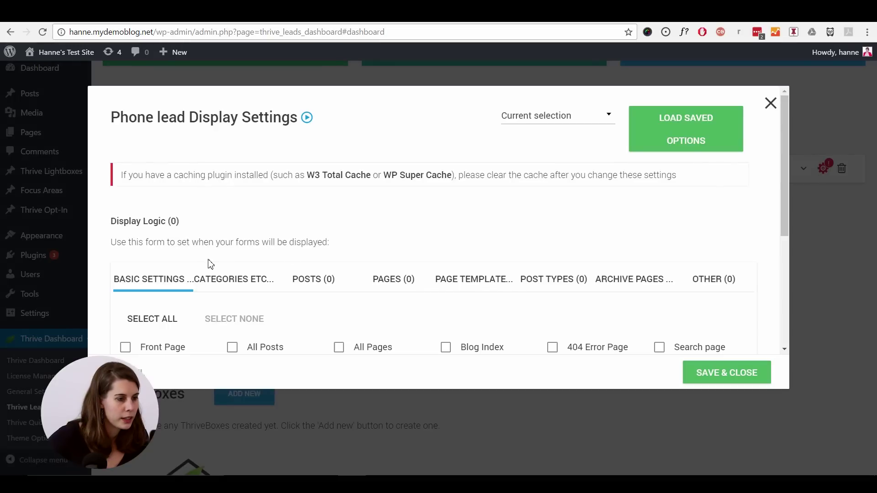
pyautogui.scroll(-3, 304, 160)
pyautogui.click(303, 160)
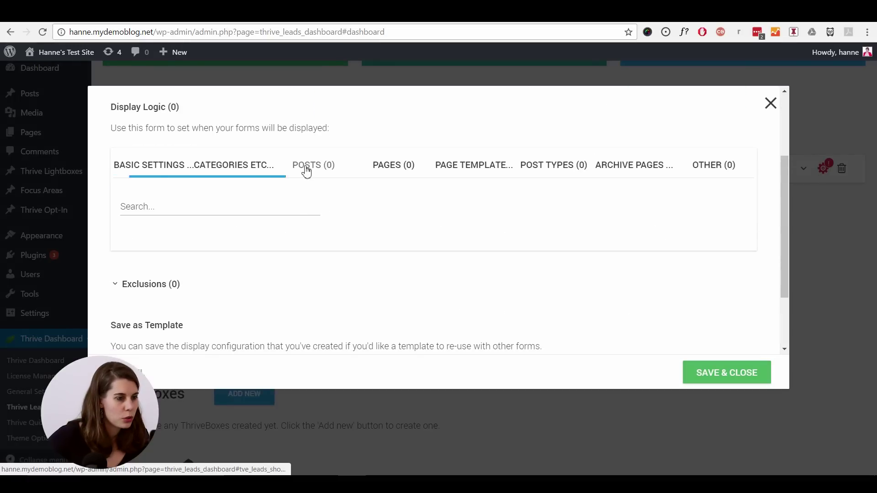
pyautogui.click(213, 210)
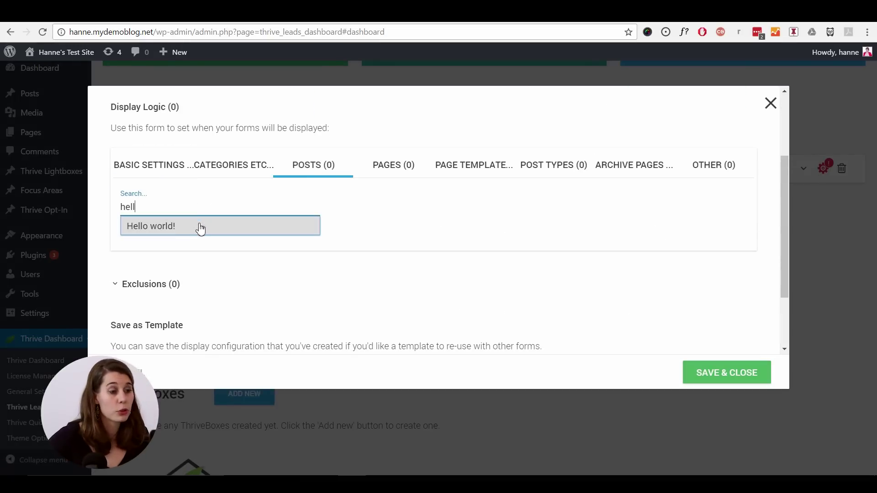
pyautogui.click(198, 235)
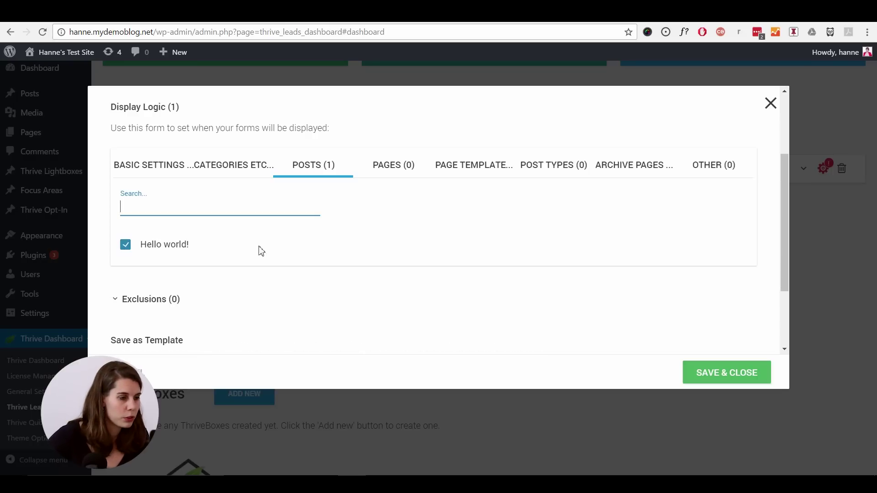
pyautogui.click(726, 373)
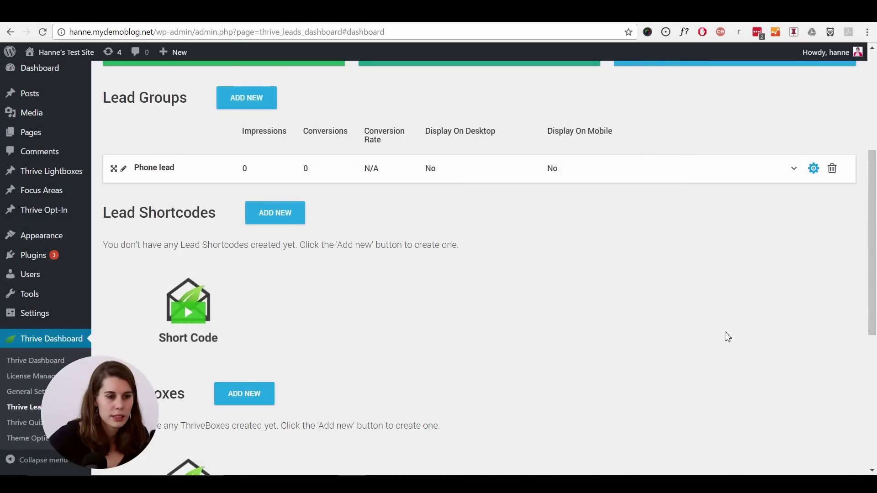
# - Turn the Phone lead lightbox on for desktop, then go to the Notification Manager
pyautogui.click(438, 173)
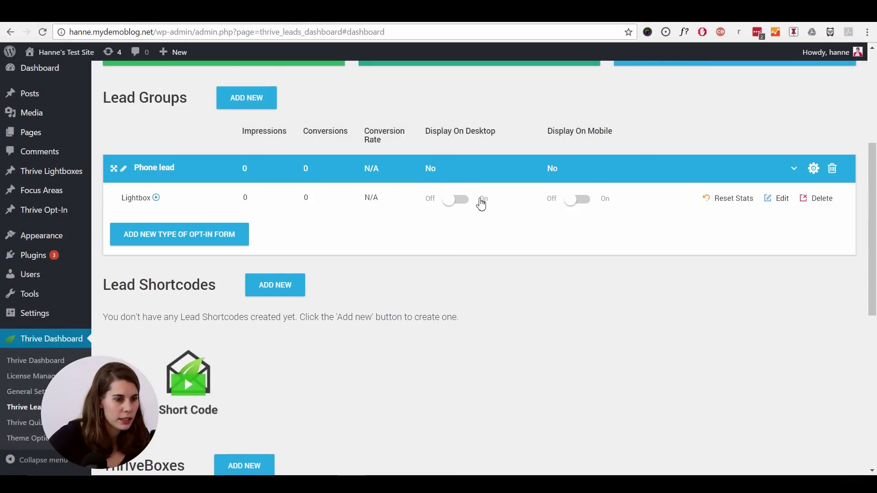
pyautogui.click(462, 199)
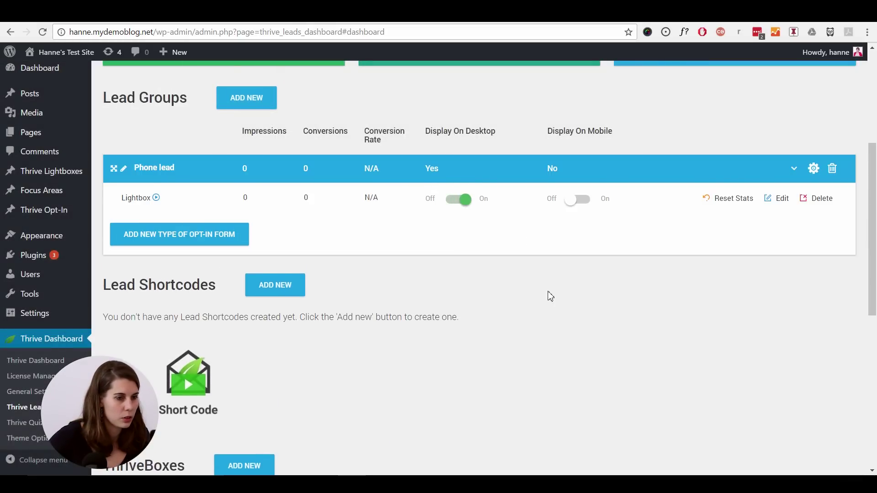
pyautogui.click(793, 169)
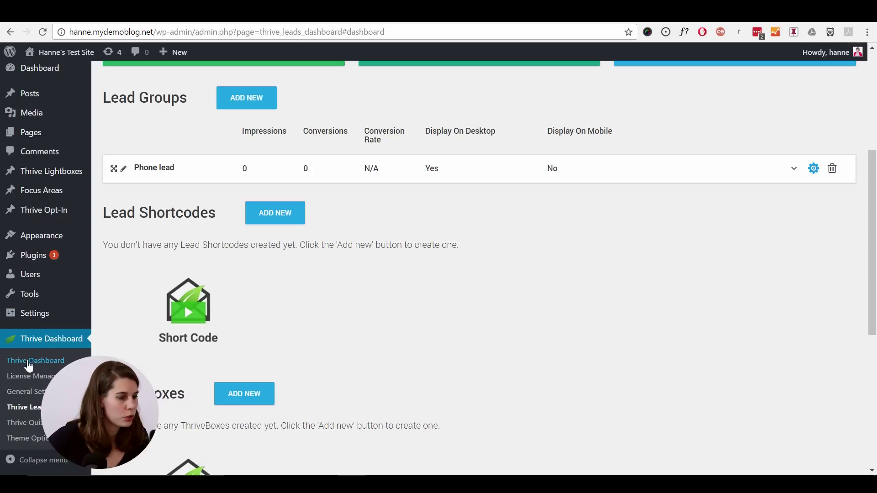
pyautogui.scroll(-5, 207, 369)
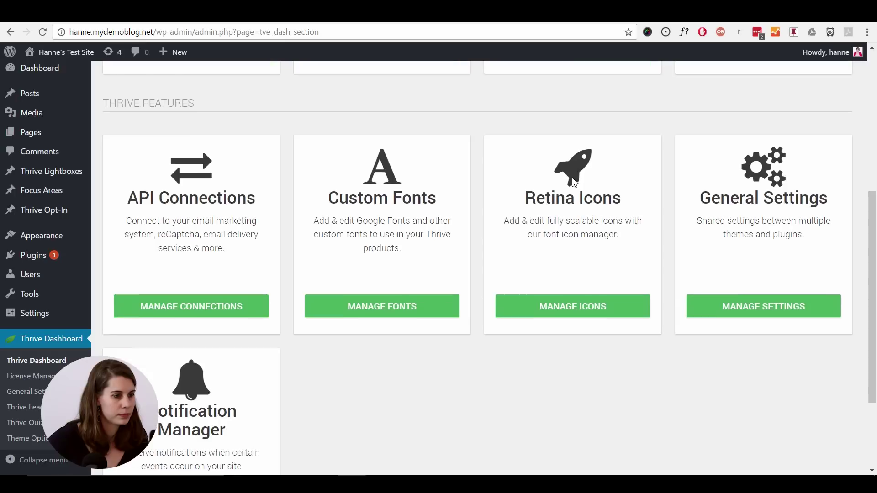
pyautogui.click(170, 396)
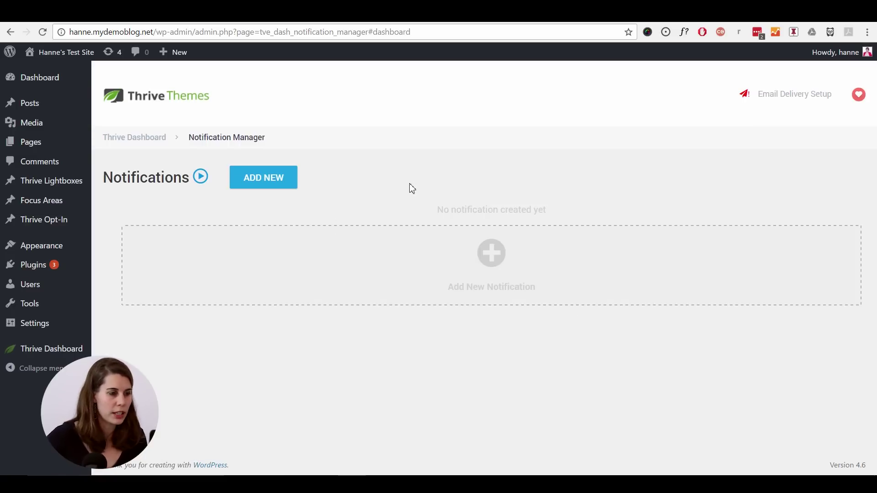
# - Create a notification triggered by Email Sign up on the Phone lead group
pyautogui.click(260, 178)
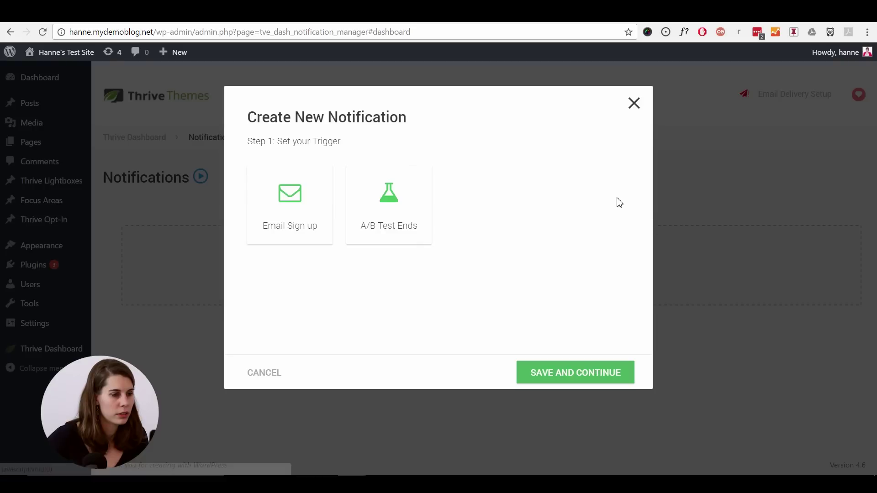
pyautogui.click(317, 209)
pyautogui.scroll(-1, 433, 229)
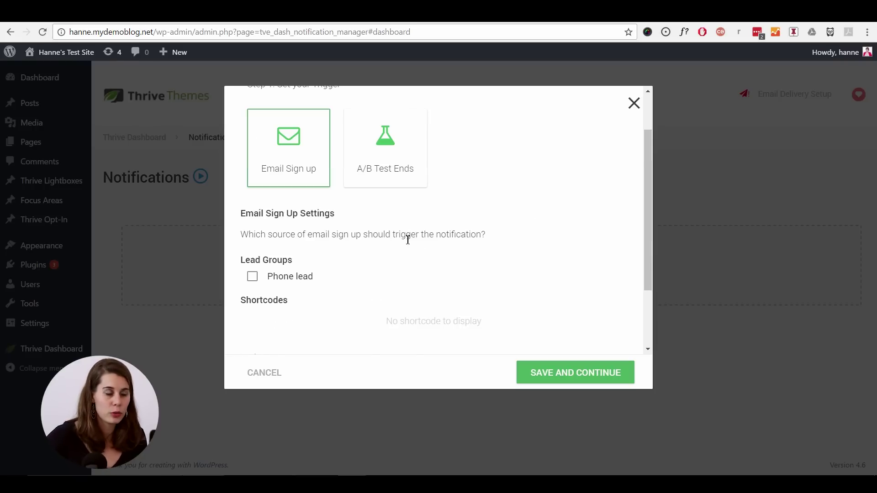
pyautogui.click(252, 276)
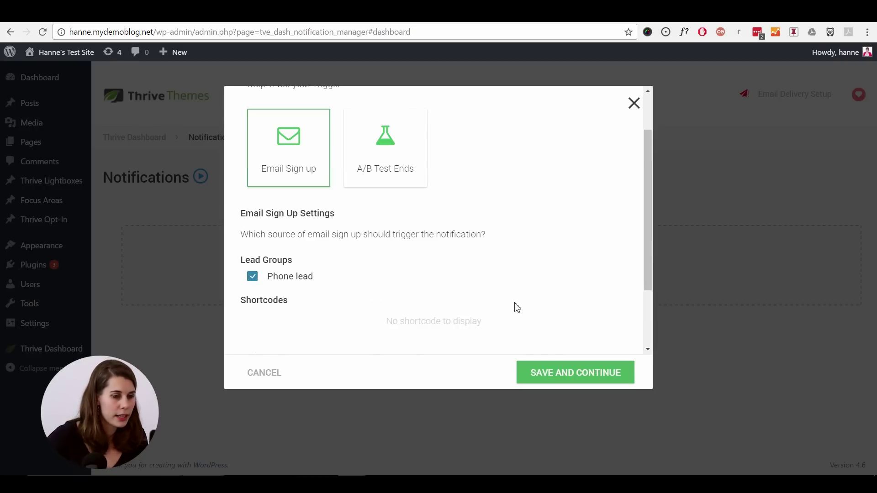
pyautogui.click(569, 369)
# - Set the notification action to Call a Custom Script, then switch to Zapier
pyautogui.scroll(-1, 527, 202)
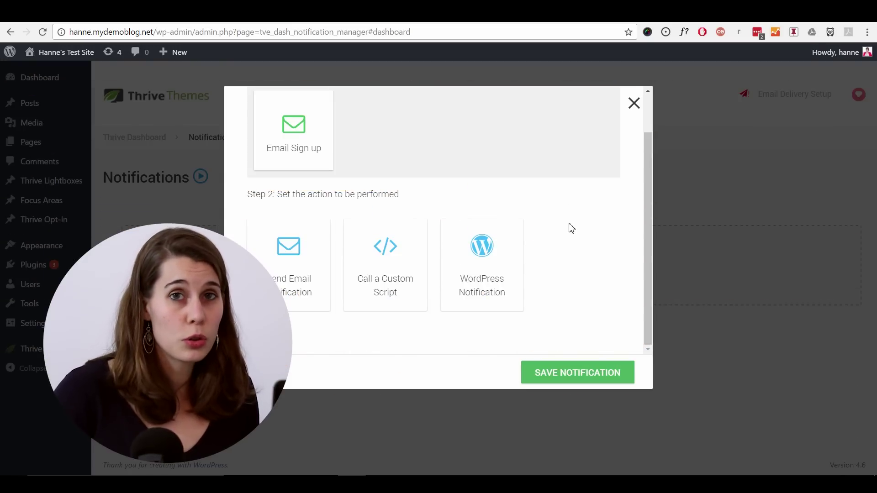
pyautogui.click(403, 271)
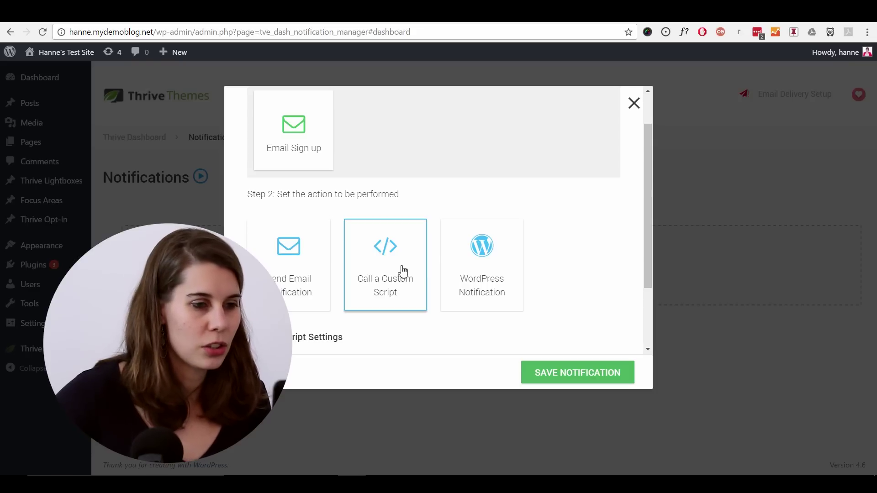
pyautogui.moveTo(649, 232); pyautogui.dragTo(646, 309)
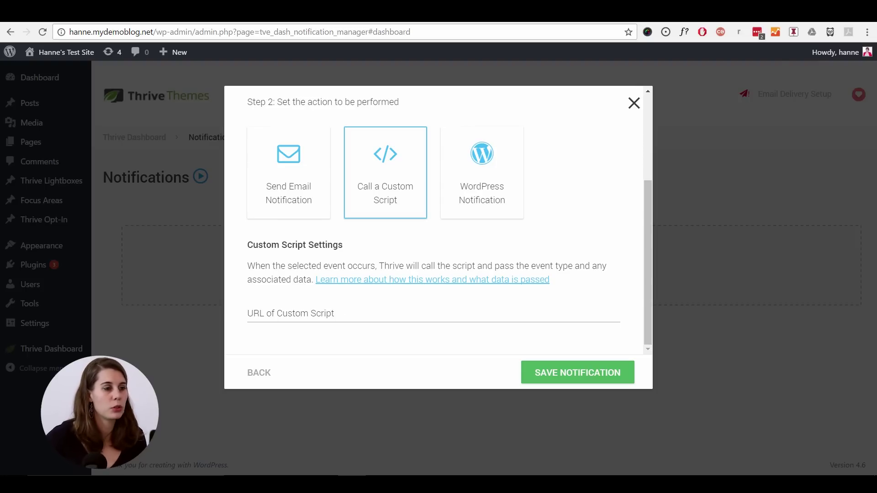
pyautogui.hotkey('ctrl', 'Tab')
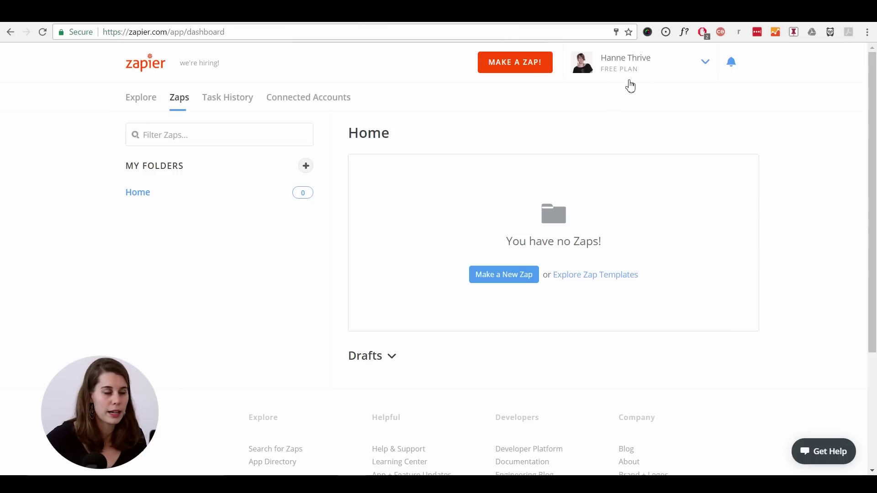
# - Start a new zap with a Webhooks by Zapier Catch Hook trigger
pyautogui.click(518, 71)
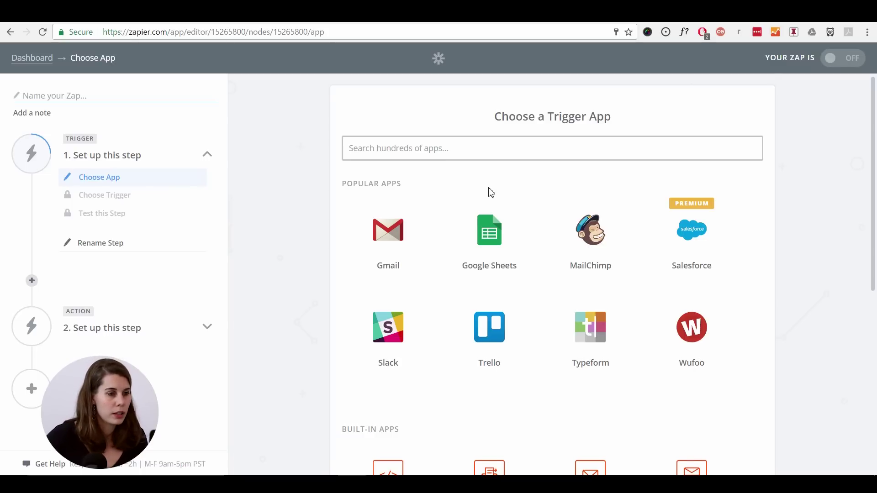
pyautogui.scroll(-5, 490, 191)
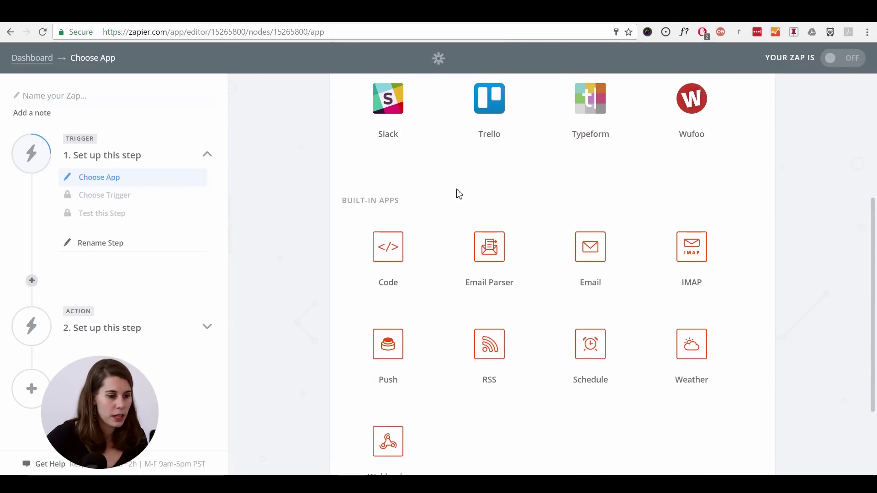
pyautogui.scroll(-3, 457, 194)
pyautogui.click(400, 348)
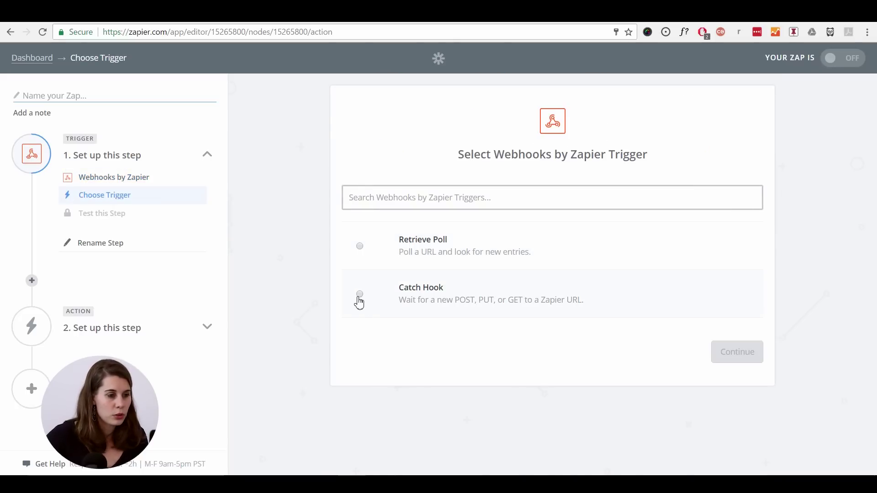
pyautogui.click(359, 299)
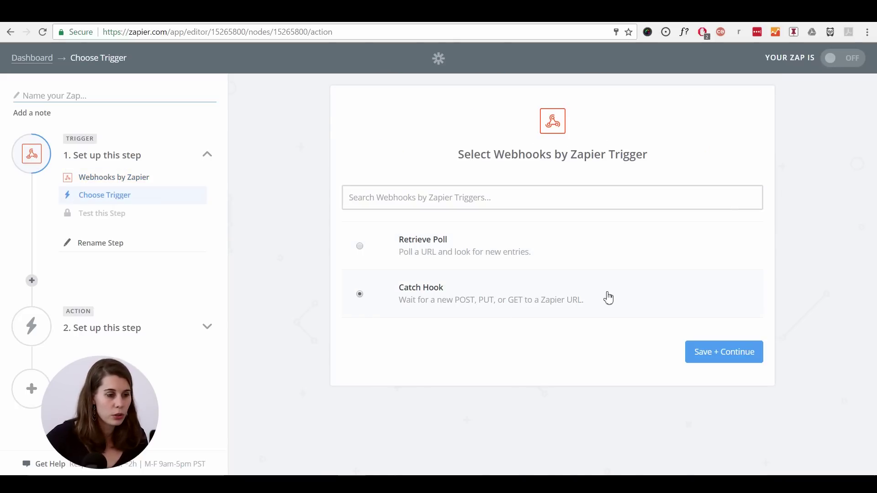
pyautogui.click(737, 361)
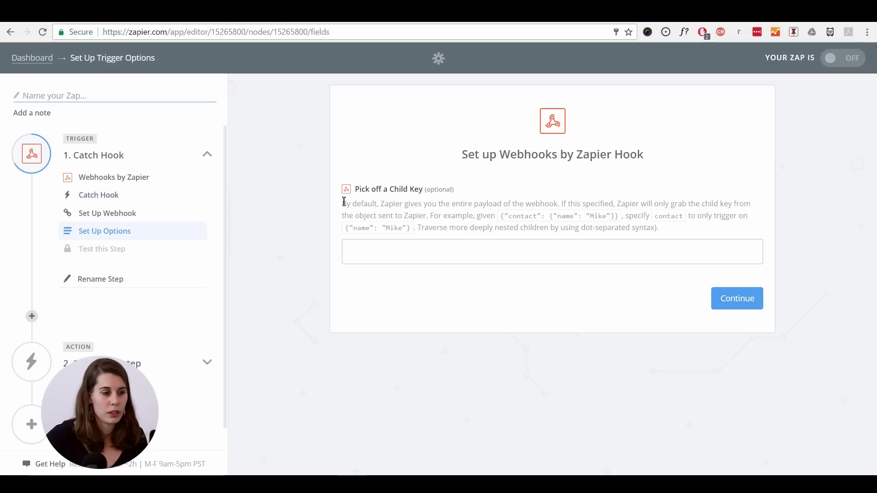
# - Skip the optional child key and select the generated webhook URL
pyautogui.click(728, 299)
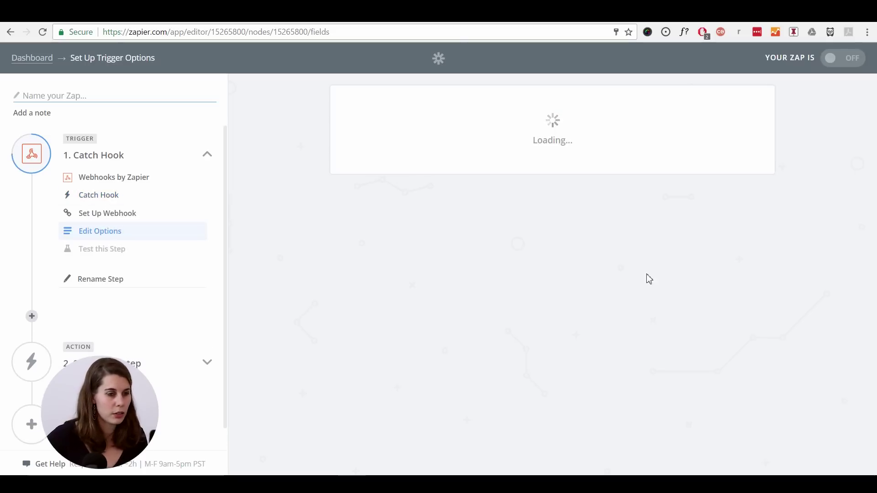
pyautogui.scroll(-2, 518, 189)
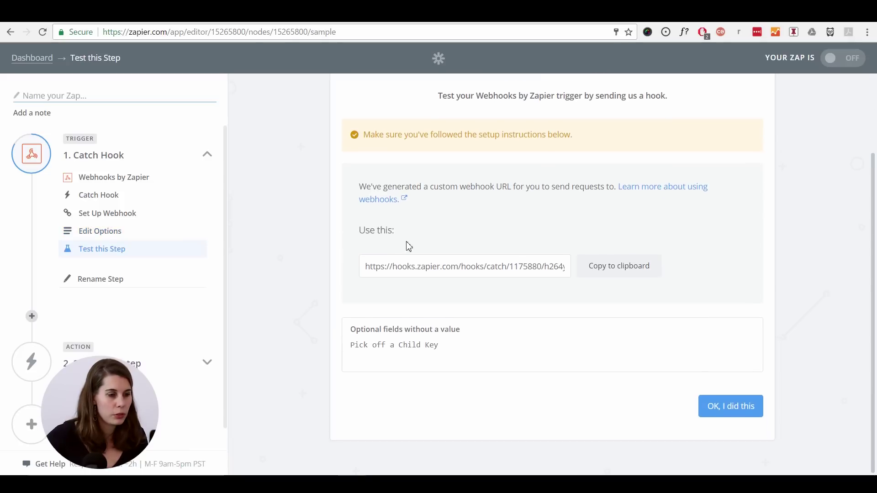
pyautogui.moveTo(364, 266); pyautogui.dragTo(583, 263)
pyautogui.hotkey('ctrl', 'c')
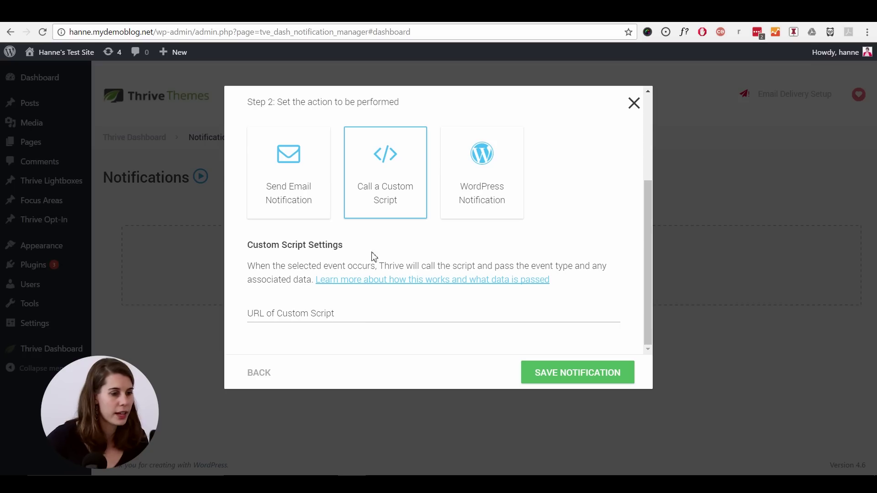
# - Paste the Zapier webhook URL as the custom script URL, save the notification, then open the hello-world post
pyautogui.click(343, 313)
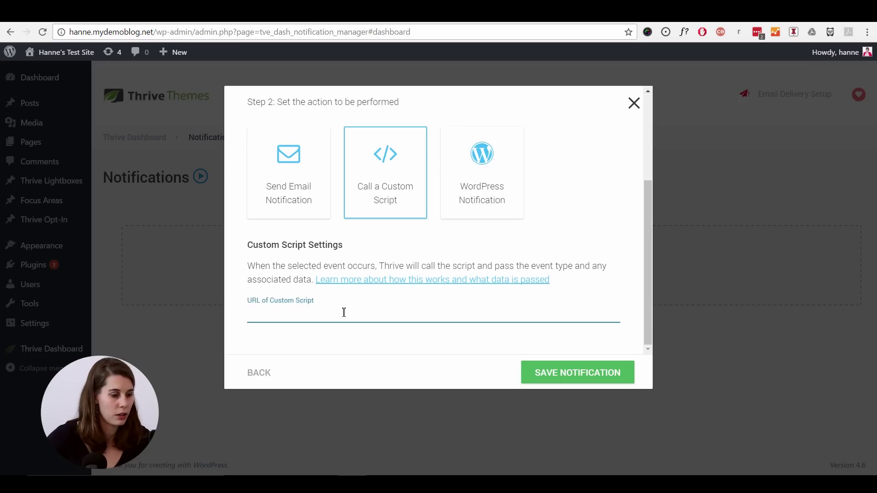
pyautogui.hotkey('ctrl', 'v')
pyautogui.click(598, 382)
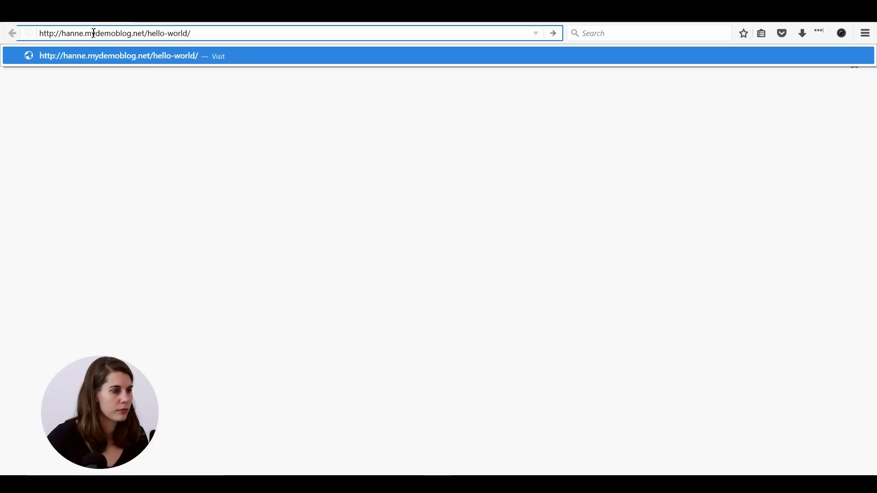
pyautogui.click(113, 55)
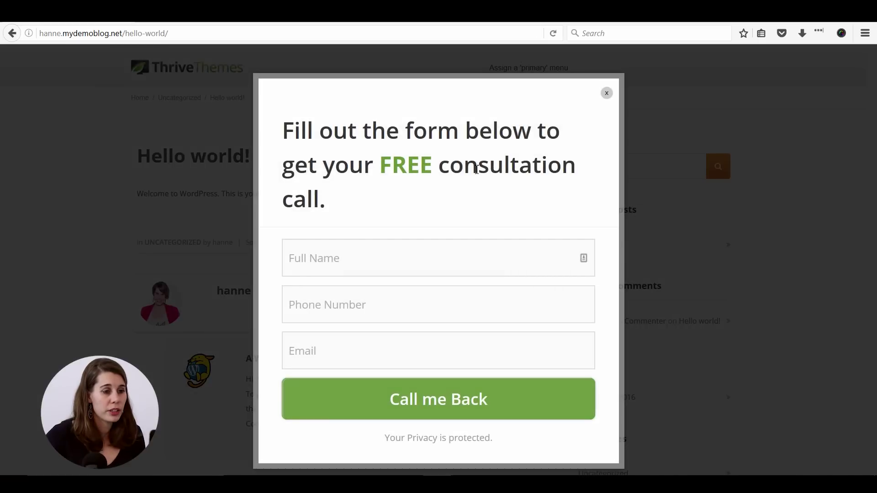
# - Fill the consultation lightbox with a test lead's full name, phone and e-mail, and submit it
pyautogui.click(366, 259)
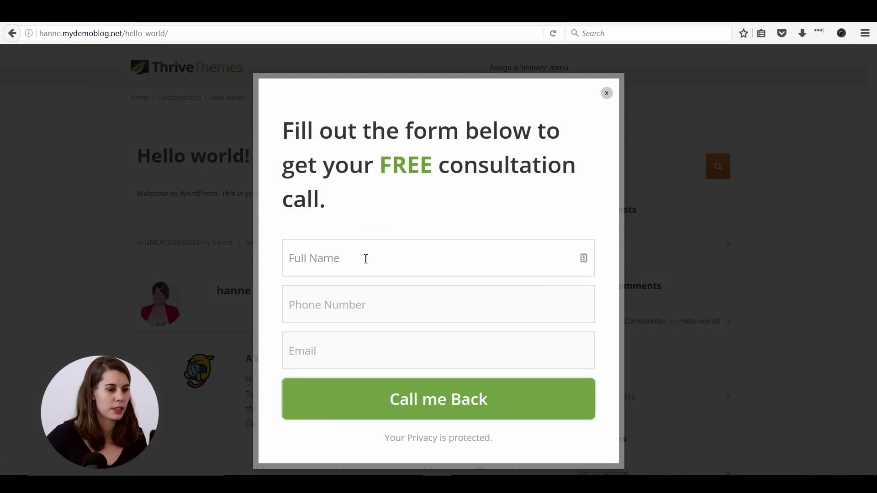
pyautogui.press('Tab')
pyautogui.press('Tab')
pyautogui.write('test@gmail.com')
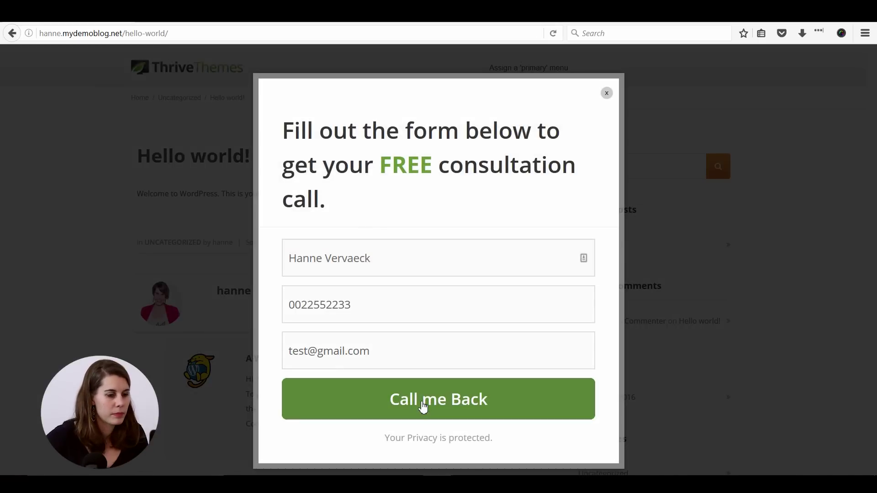
pyautogui.click(423, 407)
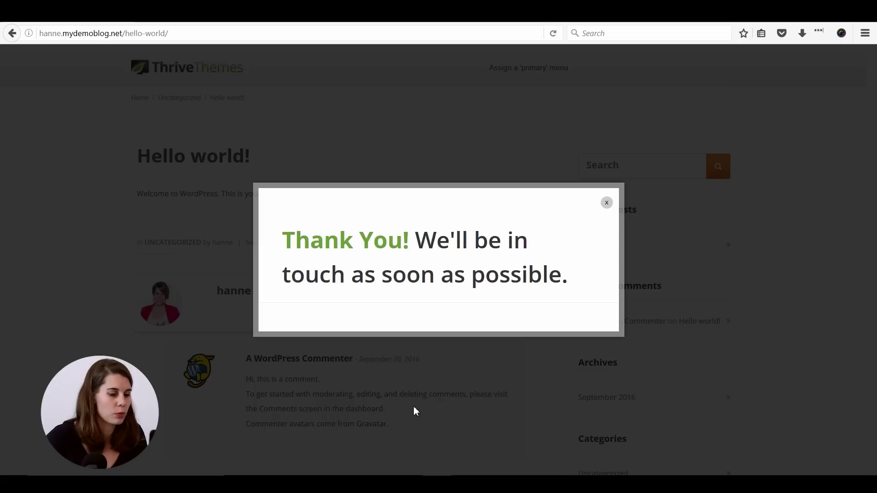
# - Confirm in Zapier that the Catch Hook test received the sample lead, then go to Twilio
pyautogui.moveTo(351, 484)
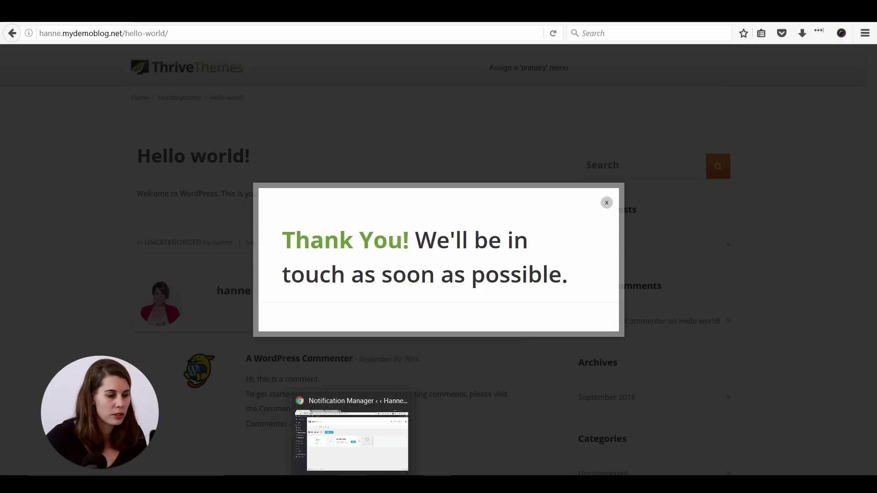
pyautogui.click(352, 441)
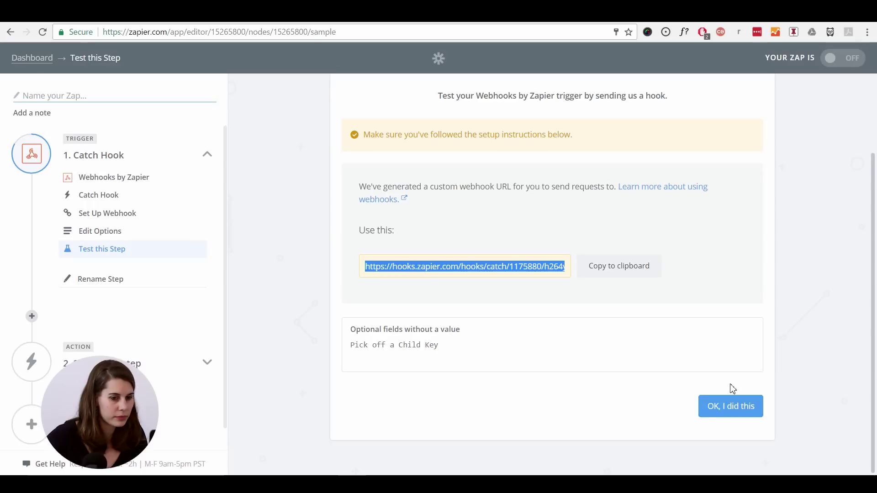
pyautogui.click(726, 413)
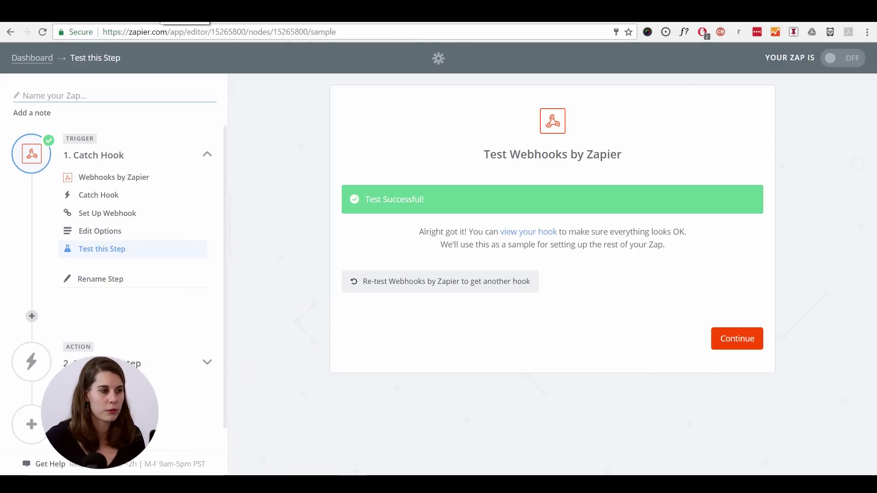
pyautogui.hotkey('ctrl', 'Tab')
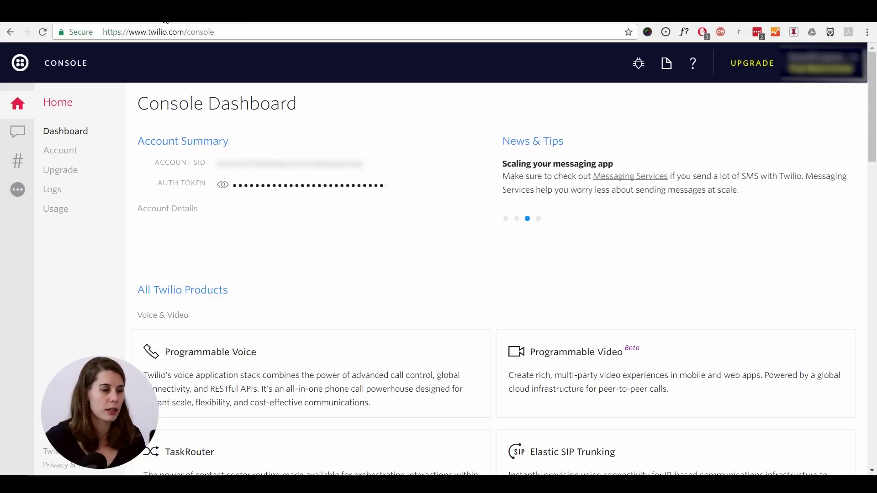
# - Go to Phone Numbers and open its Get Started page in Twilio Console
pyautogui.click(23, 166)
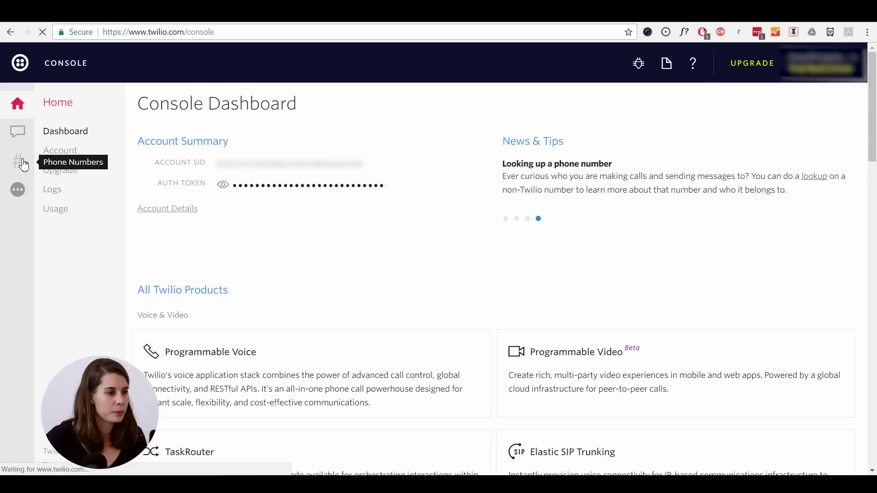
pyautogui.click(182, 158)
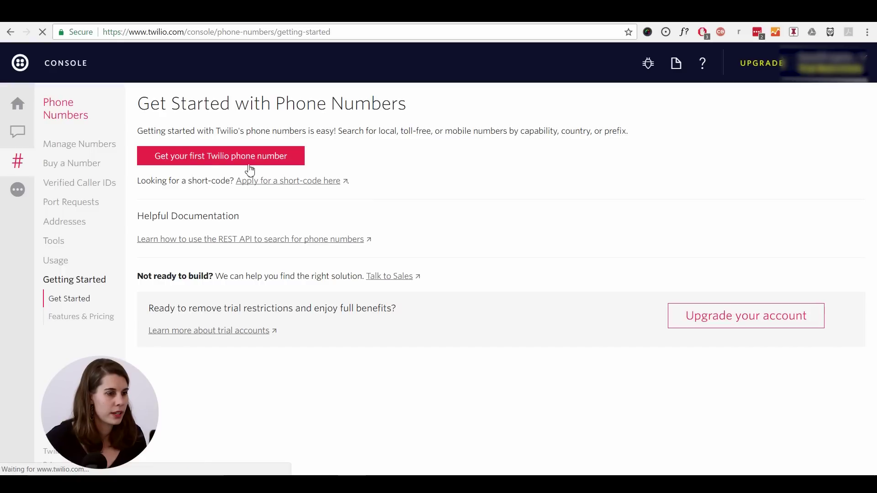
# - Search for available United States local numbers that support SMS
pyautogui.click(251, 162)
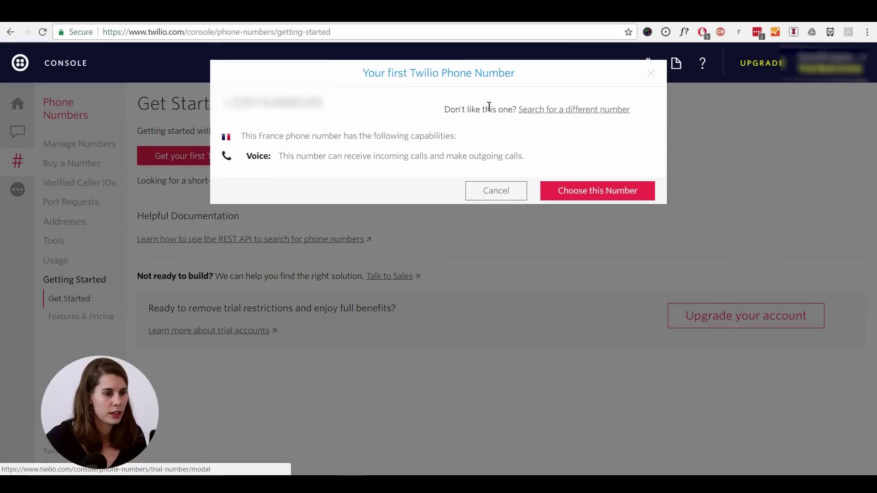
pyautogui.click(574, 112)
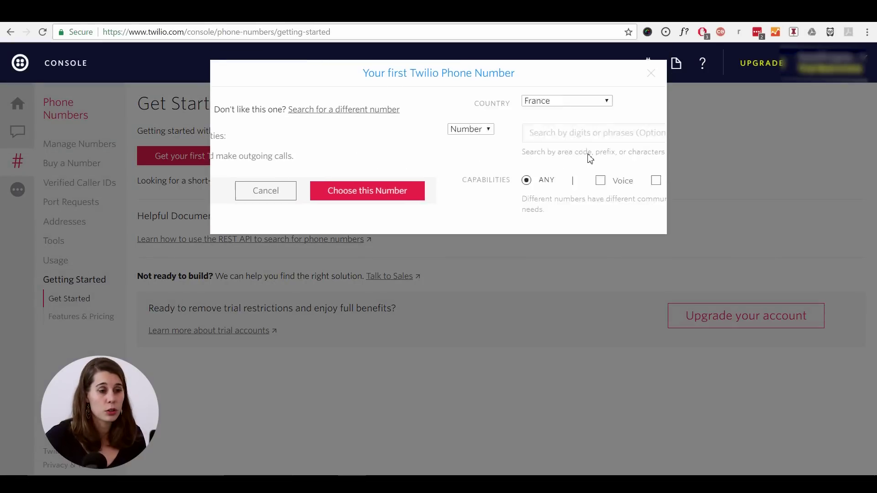
pyautogui.click(420, 99)
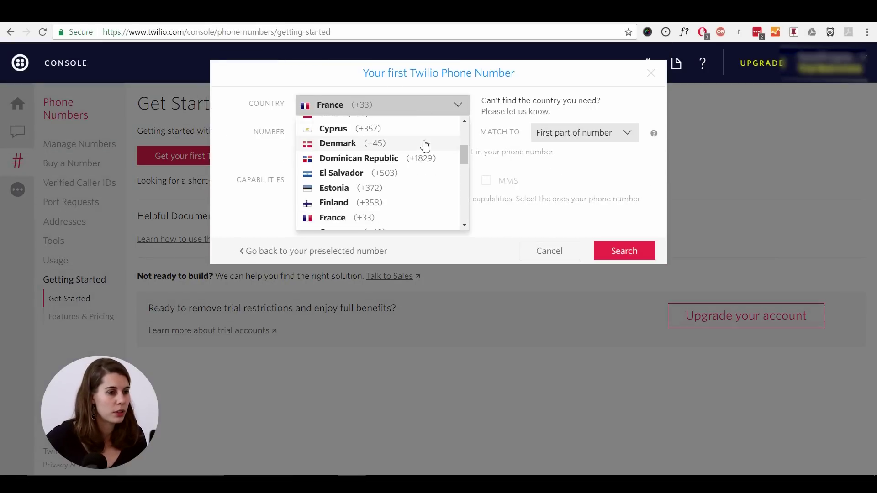
pyautogui.click(374, 136)
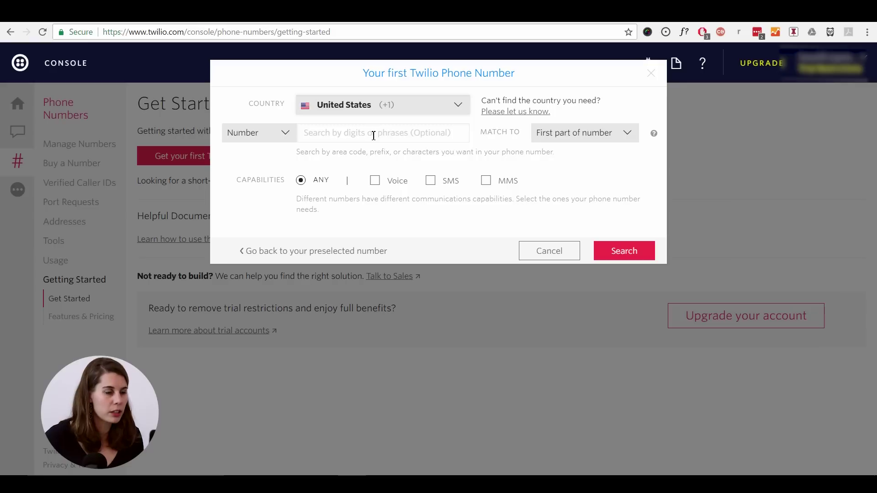
pyautogui.click(430, 182)
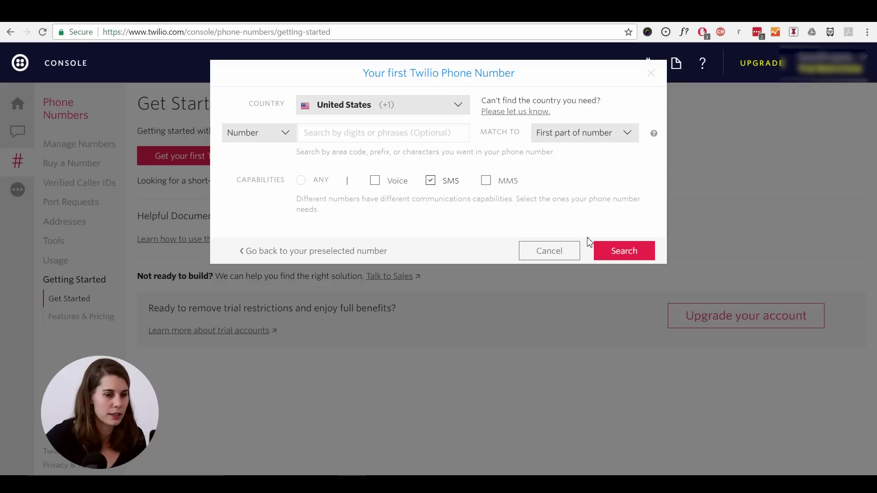
pyautogui.click(620, 255)
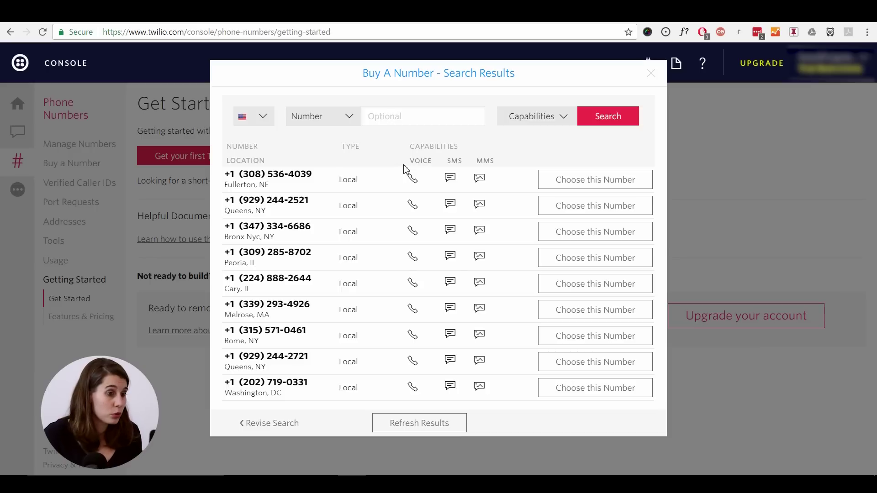
# - Choose the first listed number, in Fullerton, NE, and confirm the Congratulations dialog
pyautogui.click(618, 189)
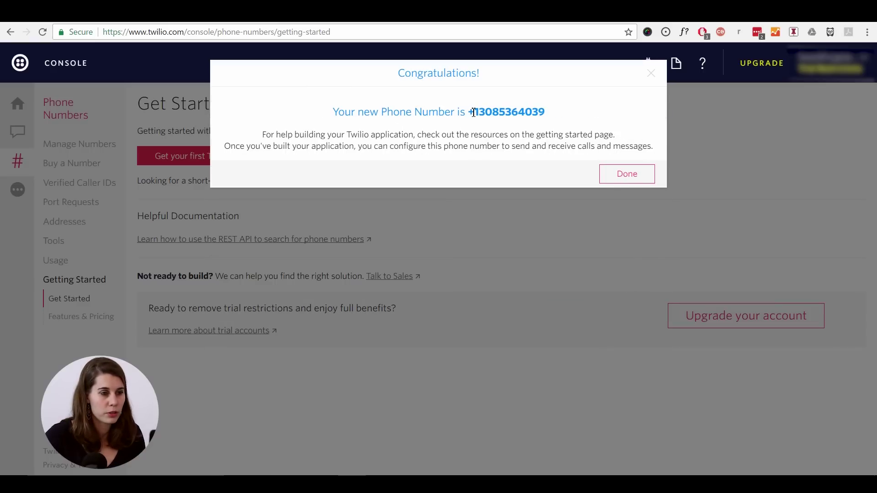
pyautogui.click(626, 176)
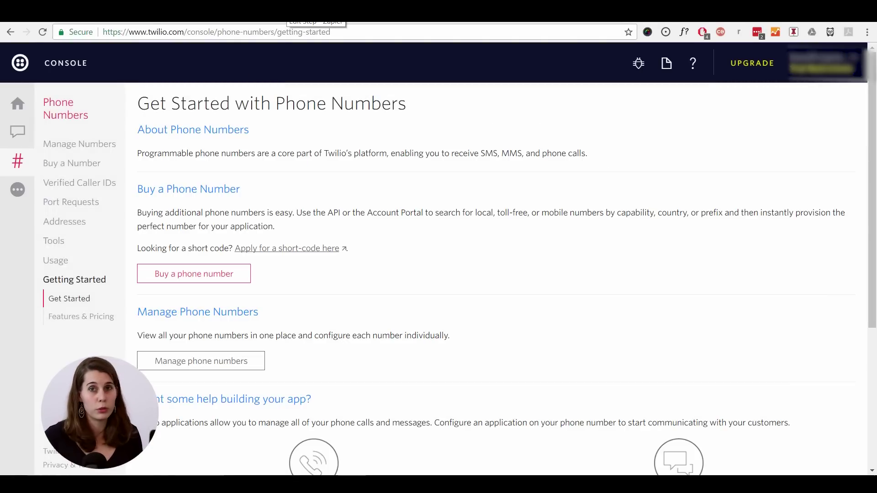
# - Add a Twilio Send SMS action to the zap, finding the app with 'twi'
pyautogui.click(315, 14)
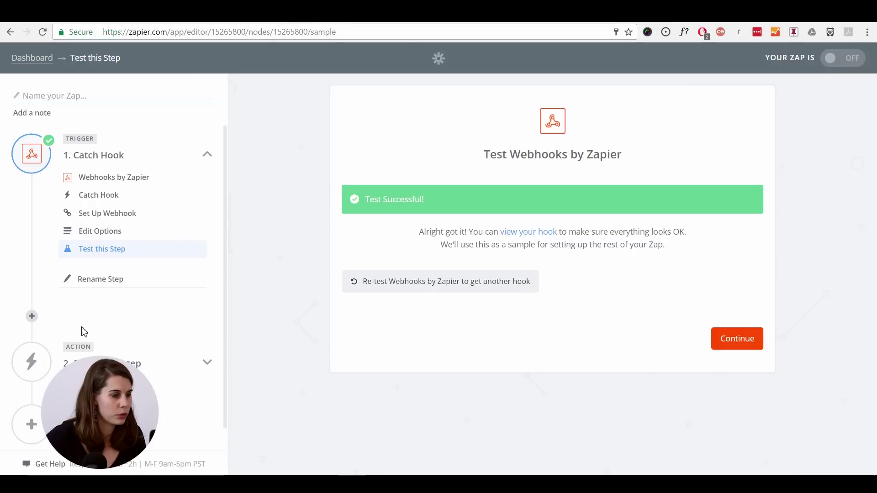
pyautogui.click(753, 338)
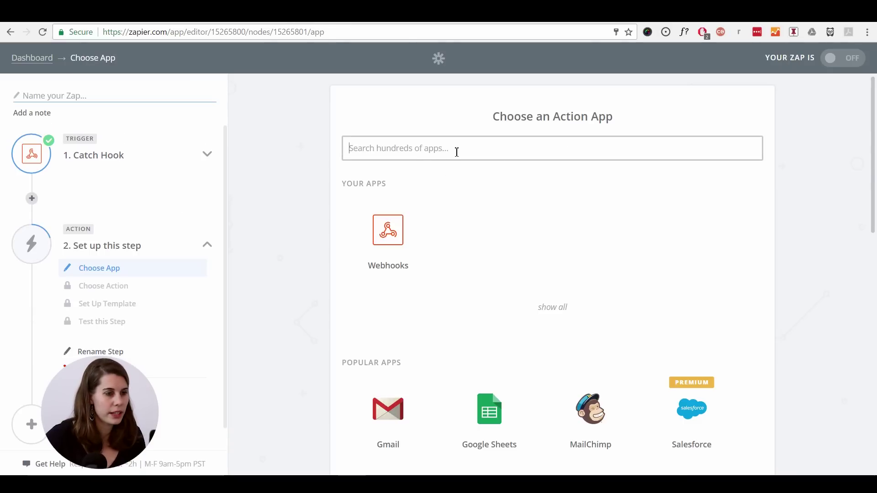
pyautogui.click(457, 152)
pyautogui.write('twi')
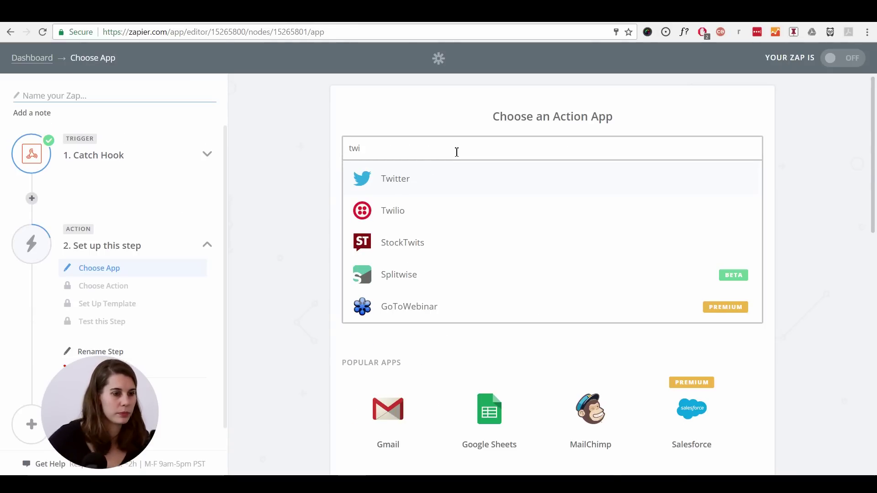
pyautogui.click(440, 210)
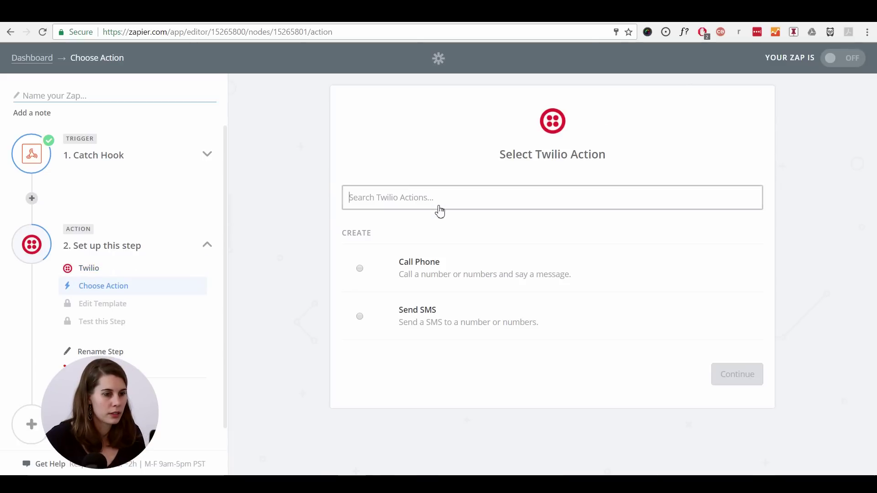
pyautogui.click(360, 317)
pyautogui.click(730, 380)
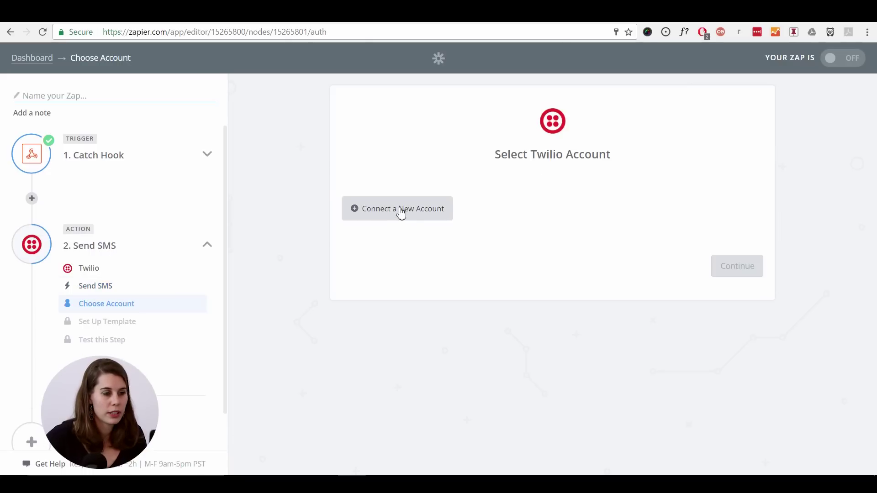
# - Connect a new Twilio account using its Account SID and auth token
pyautogui.click(401, 210)
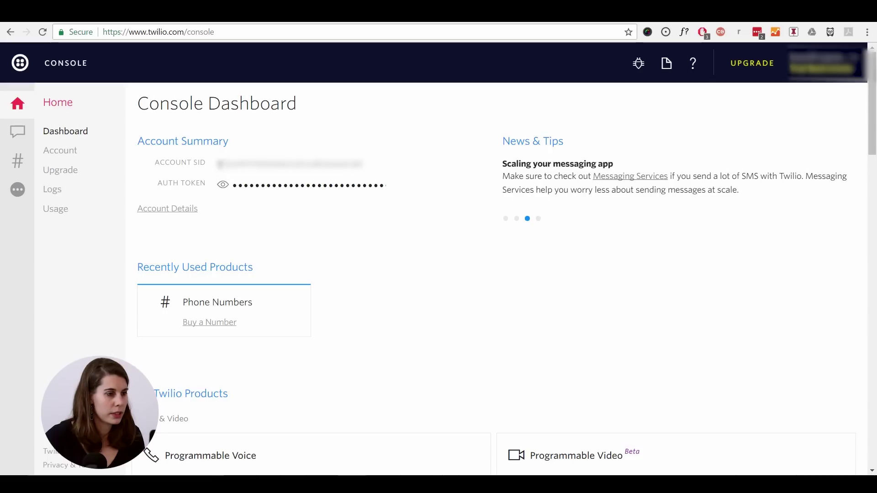
pyautogui.doubleClick(289, 164)
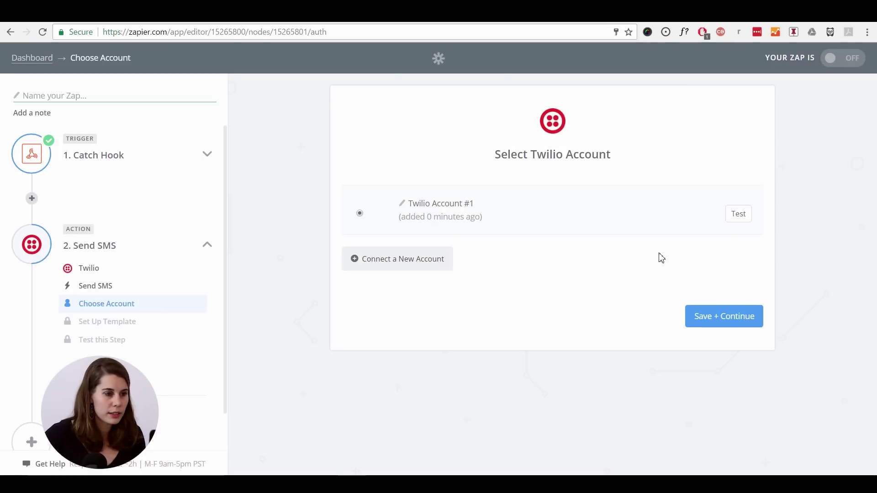
pyautogui.click(721, 323)
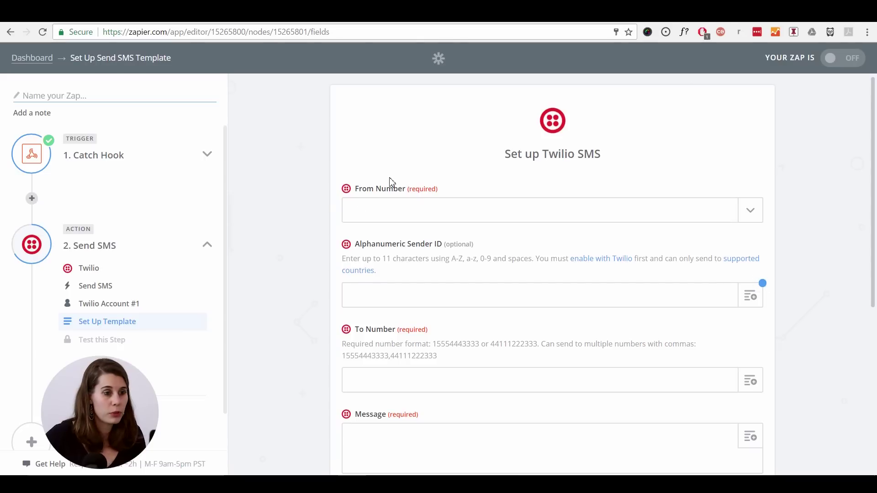
# - Set the SMS From Number to the newly bought Twilio number
pyautogui.scroll(-1, 502, 164)
pyautogui.click(758, 157)
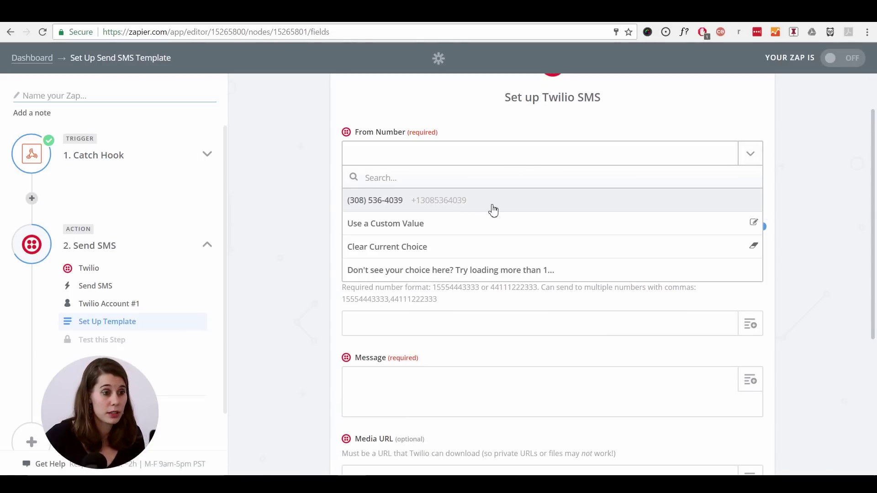
pyautogui.click(493, 210)
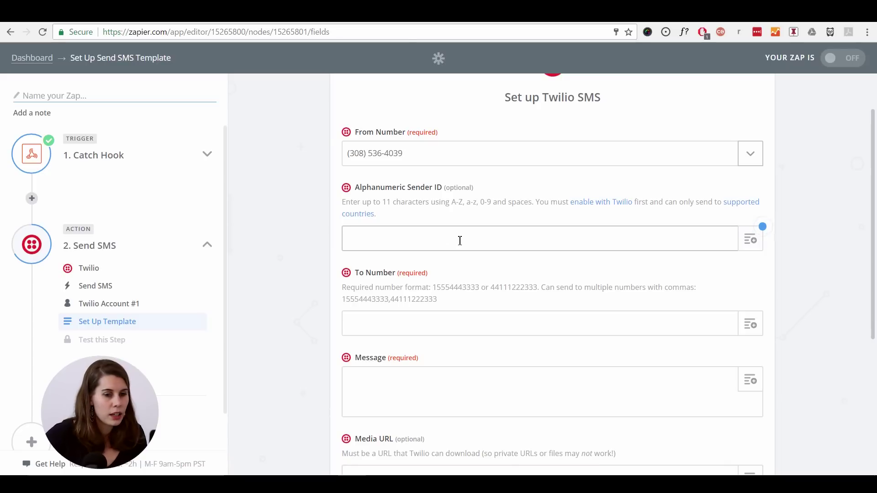
# - Enter the destination phone number in the To Number field
pyautogui.scroll(-1, 526, 248)
pyautogui.scroll(-1, 417, 294)
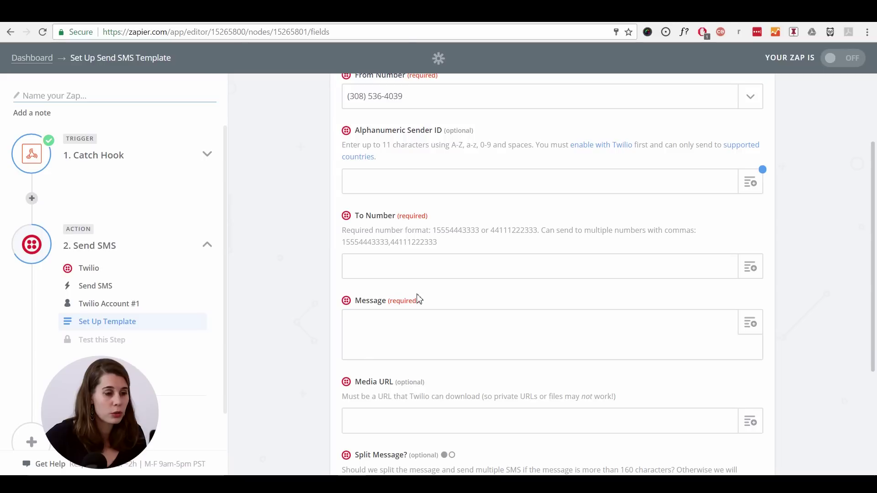
pyautogui.click(449, 265)
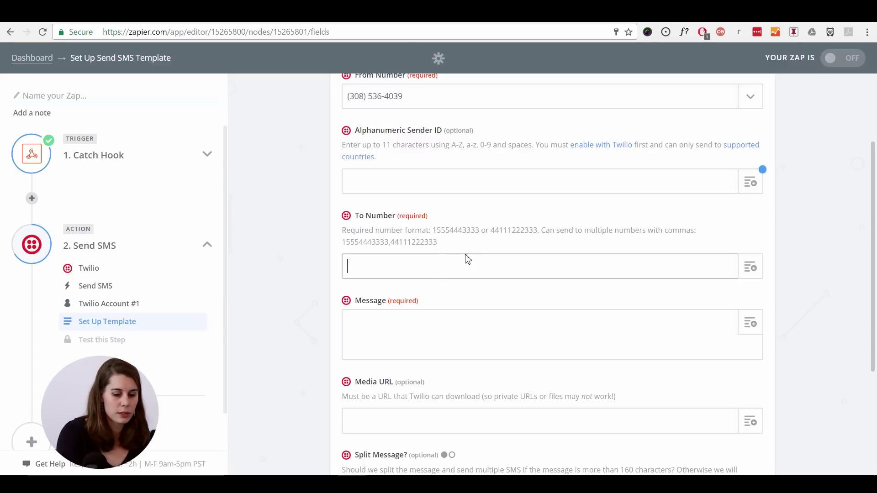
pyautogui.write('15554443333')
pyautogui.click(409, 329)
pyautogui.scroll(-3, 751, 215)
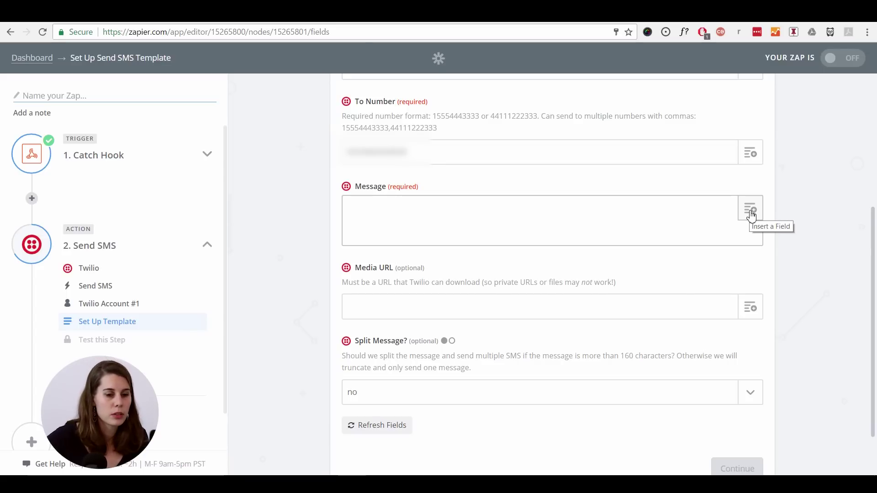
# - Compose the message 'New phone lead: [name] call at [phone]' using the Catch Hook name and phone fields
pyautogui.click(749, 214)
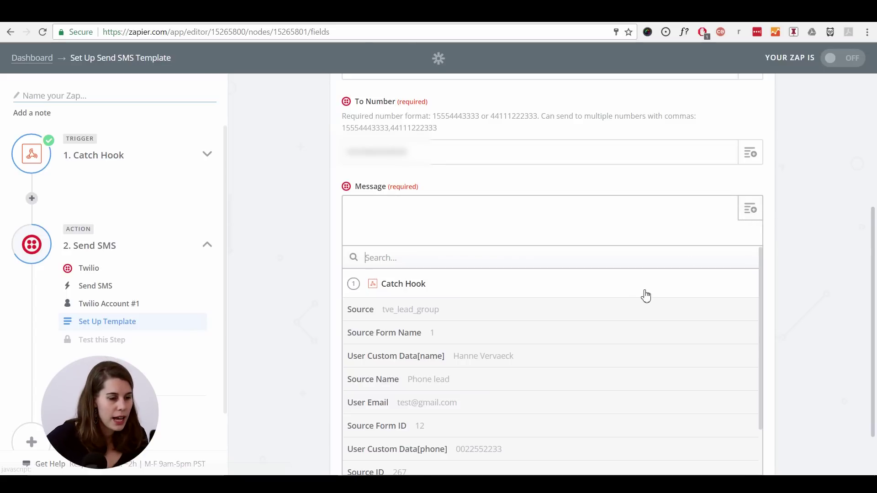
pyautogui.scroll(-2, 644, 293)
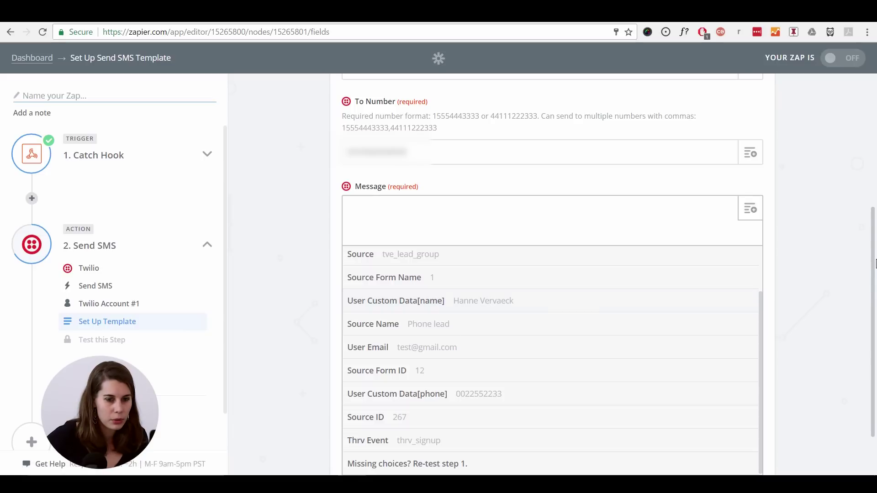
pyautogui.click(873, 278)
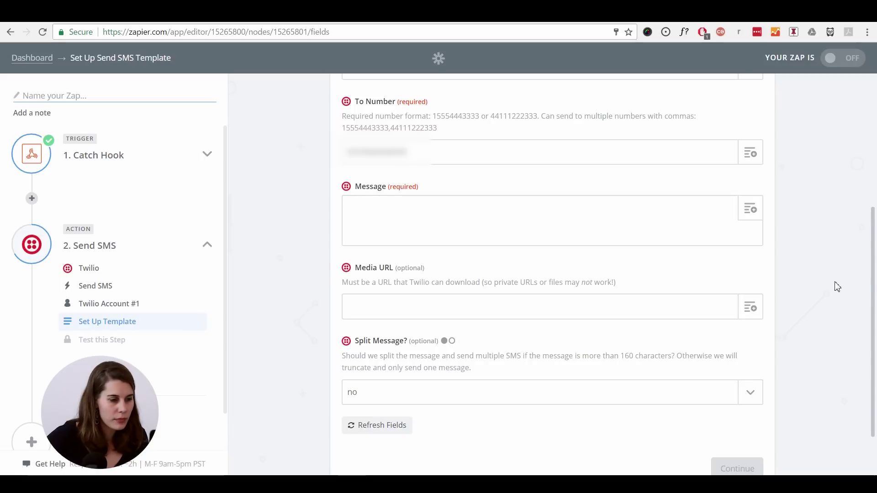
pyautogui.click(750, 211)
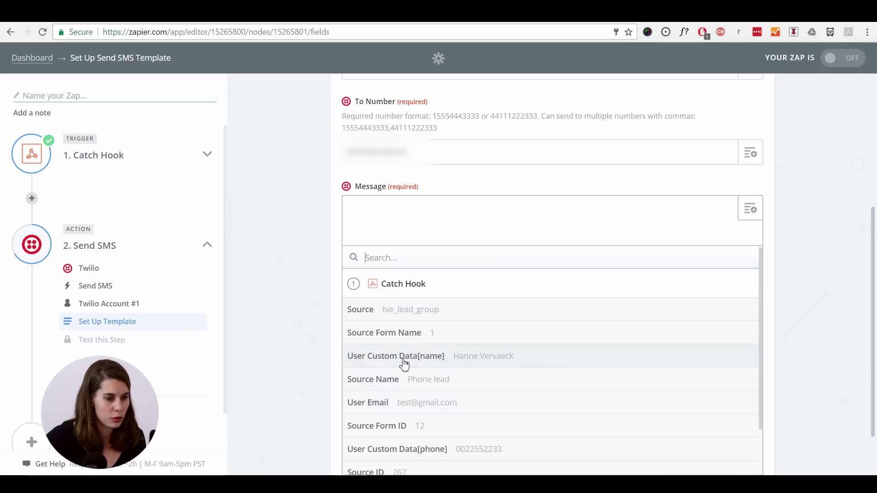
pyautogui.click(507, 364)
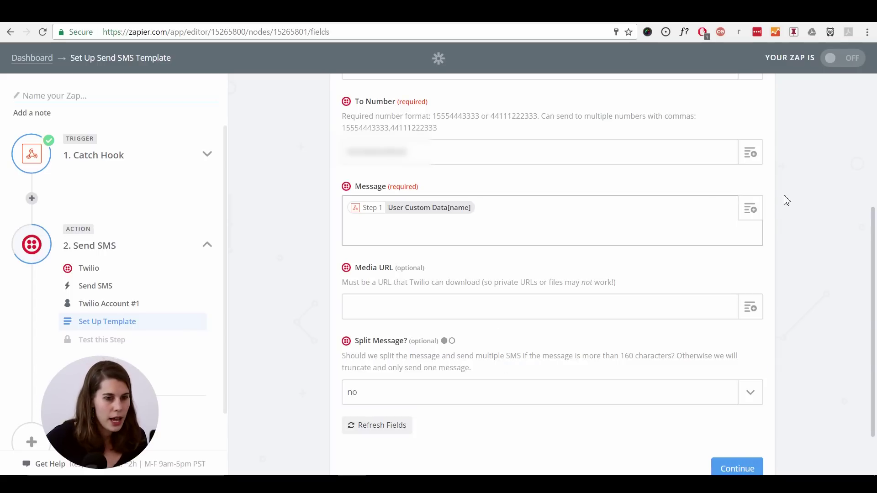
pyautogui.click(751, 213)
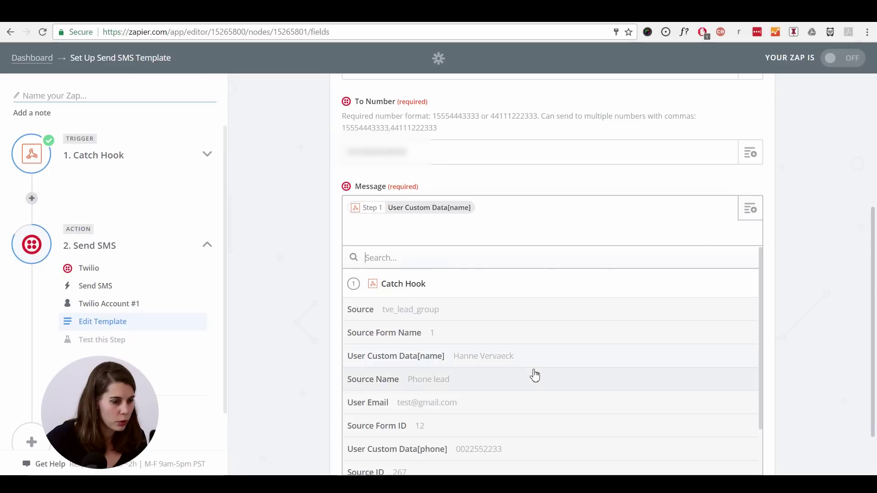
pyautogui.click(524, 455)
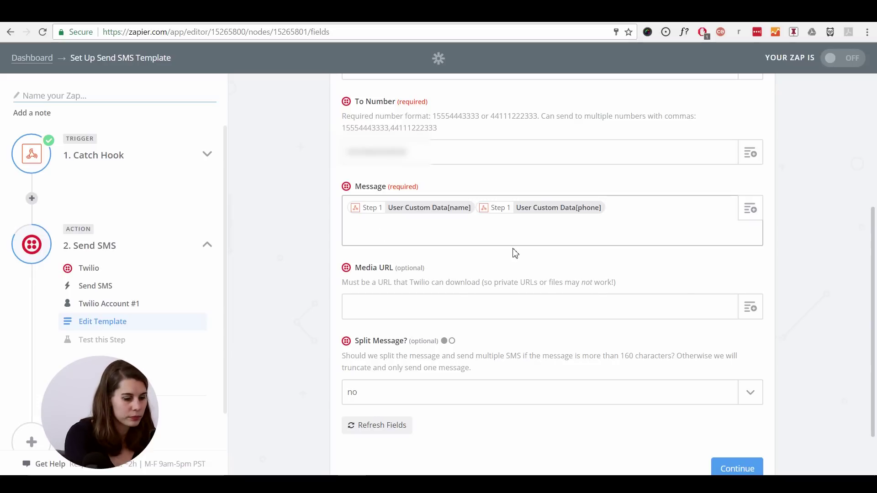
pyautogui.write('New ')
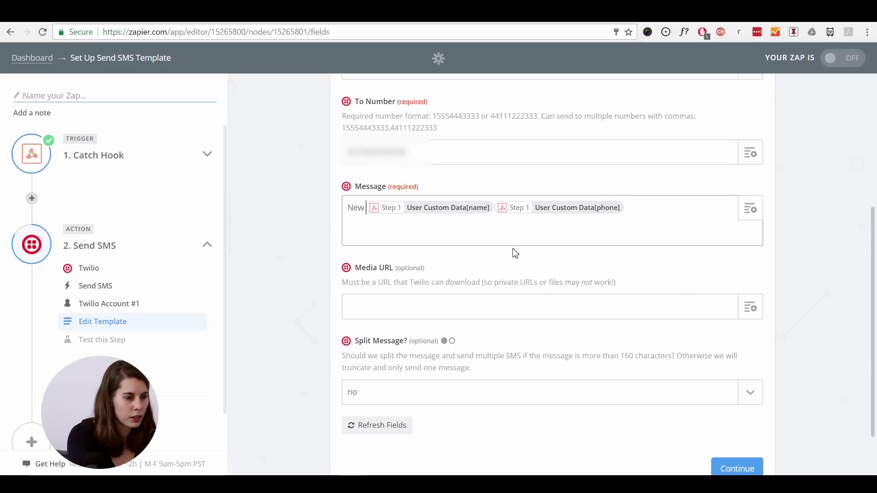
pyautogui.write('phone lead')
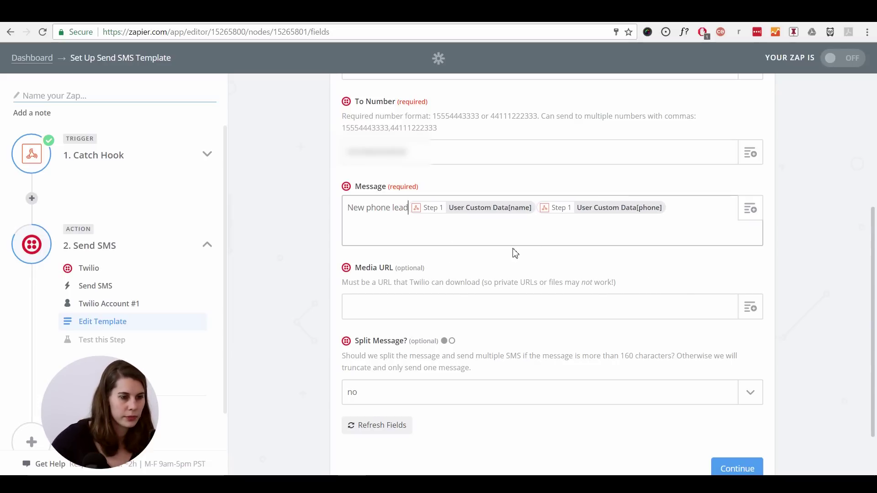
pyautogui.write(' fo')
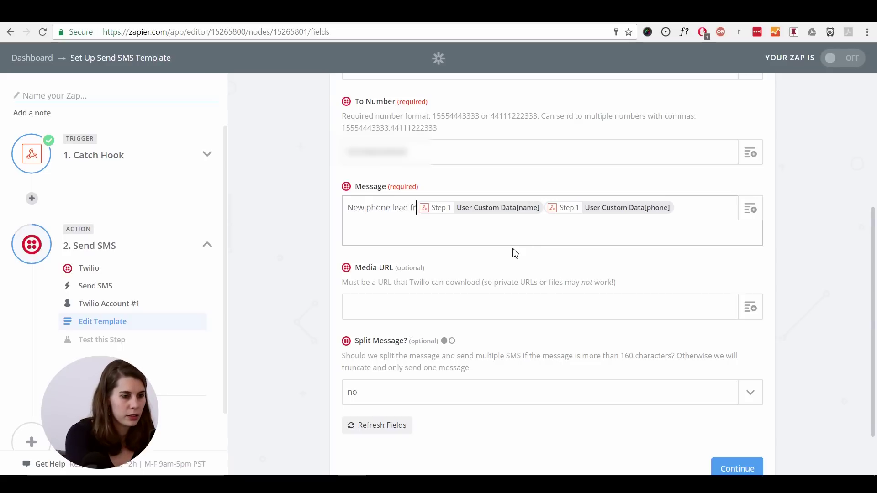
pyautogui.press('BackSpace')
pyautogui.press('BackSpace')
pyautogui.press('BackSpace')
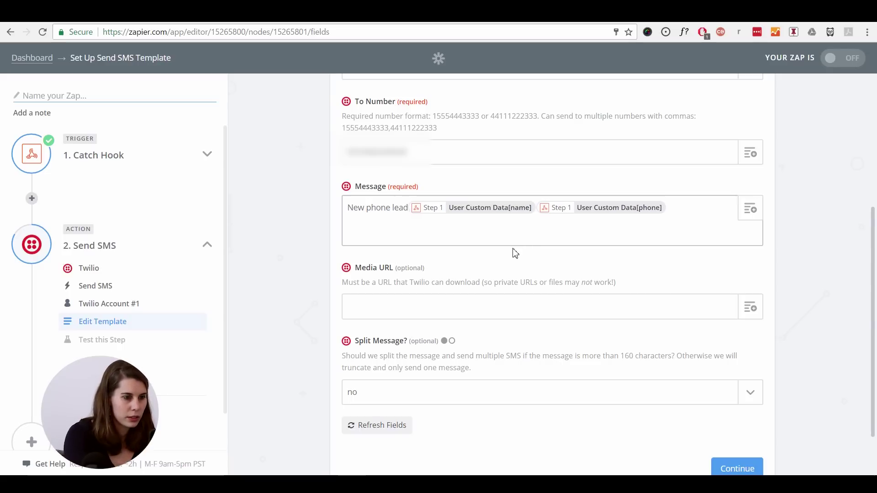
pyautogui.write(':')
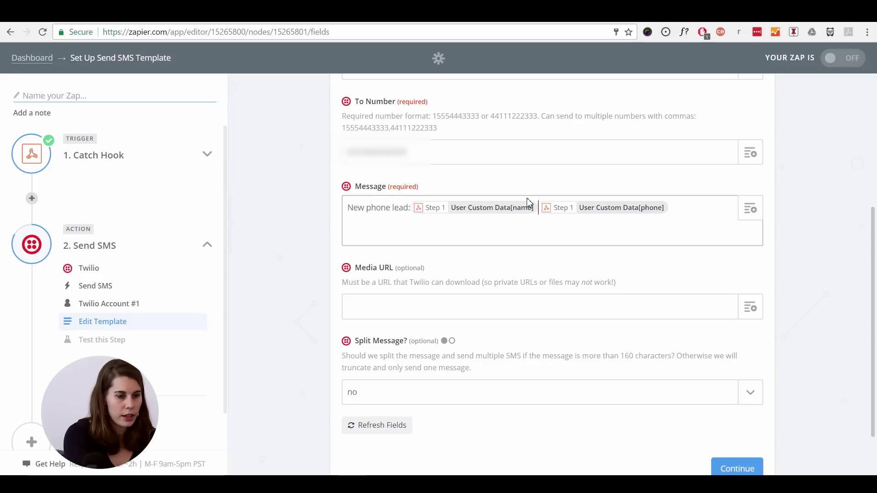
pyautogui.write(' call')
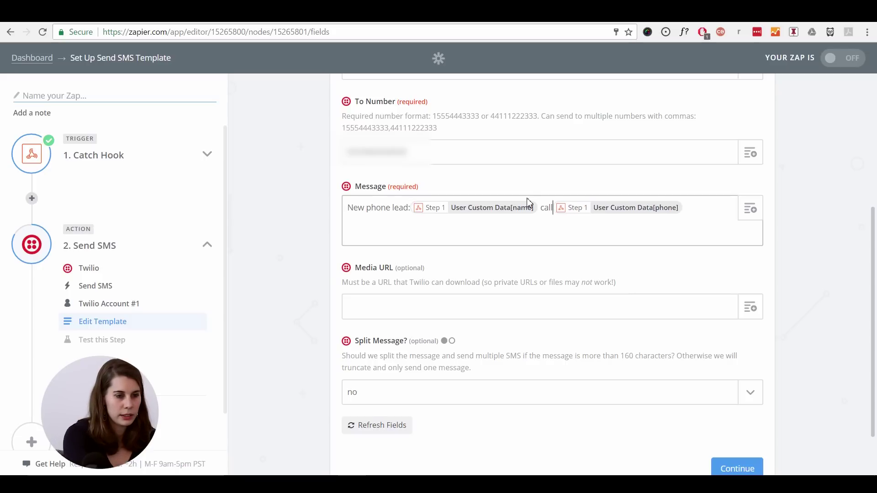
pyautogui.write(' at')
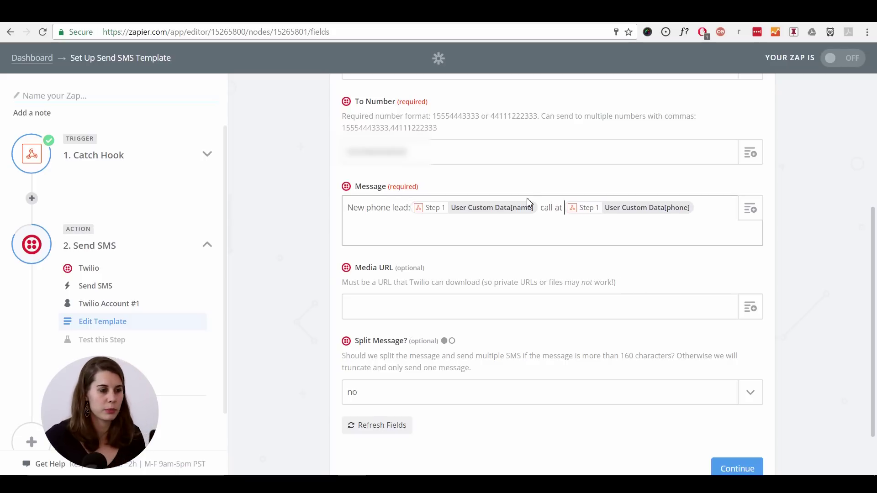
pyautogui.scroll(-2, 503, 248)
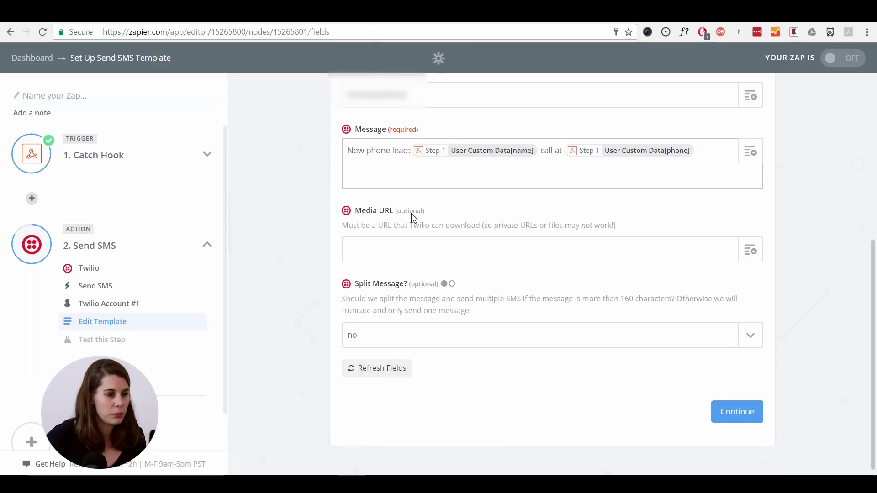
pyautogui.scroll(-1, 625, 345)
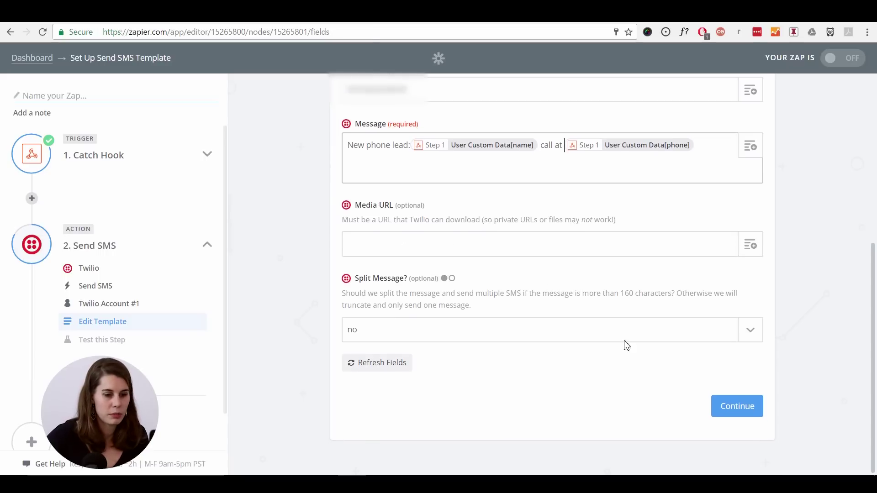
# - Review the Test Twilio preview and send the test SMS, which returns an error
pyautogui.click(747, 416)
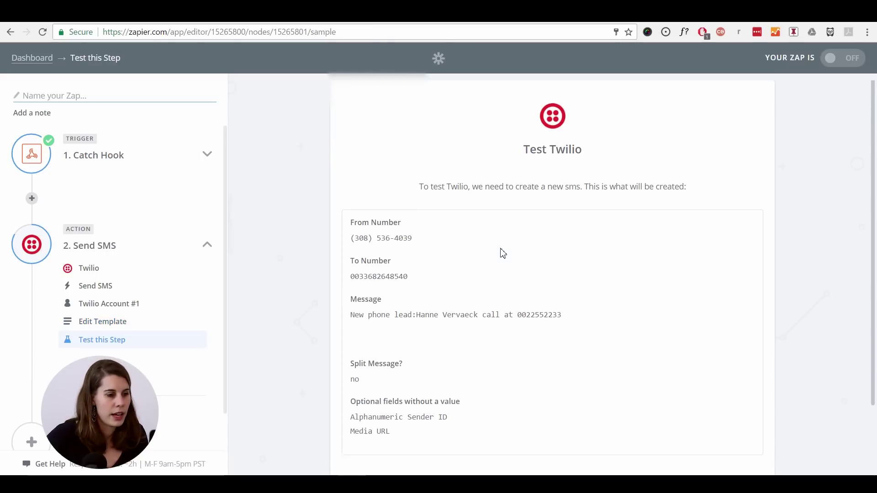
pyautogui.scroll(-2, 502, 252)
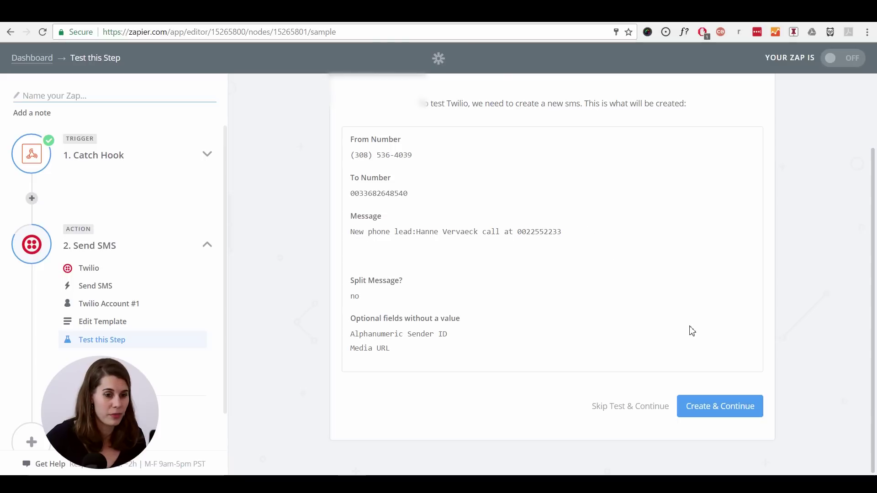
pyautogui.click(721, 410)
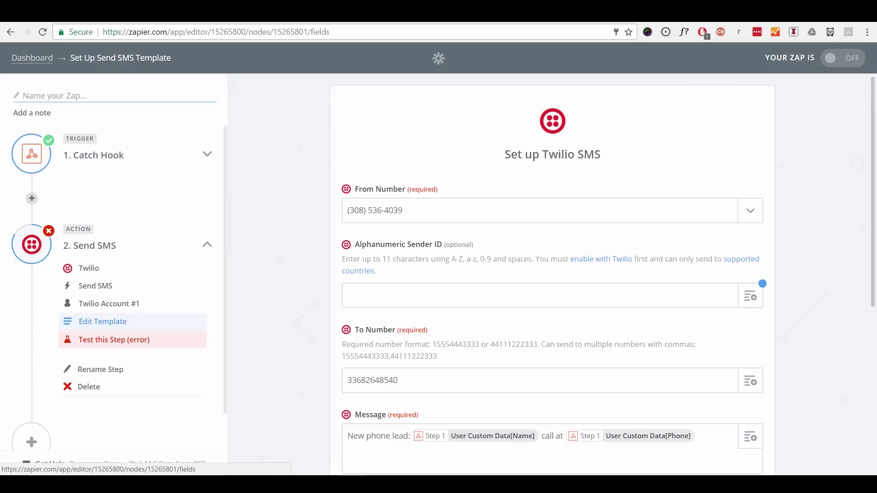
pyautogui.hotkey('ctrl', 'Tab')
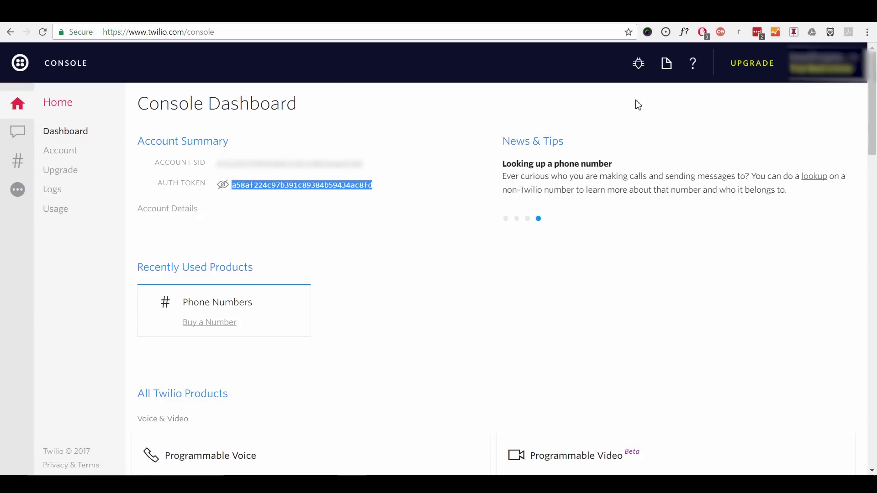
pyautogui.click(744, 69)
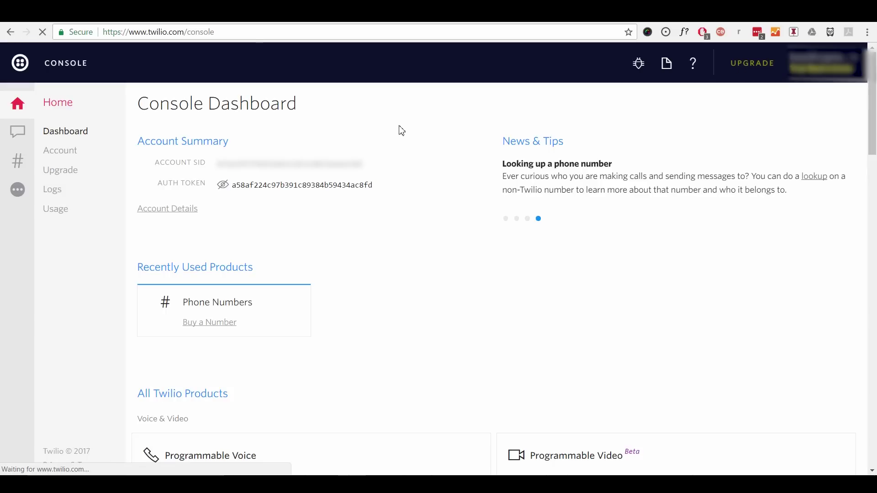
pyautogui.scroll(-4, 399, 133)
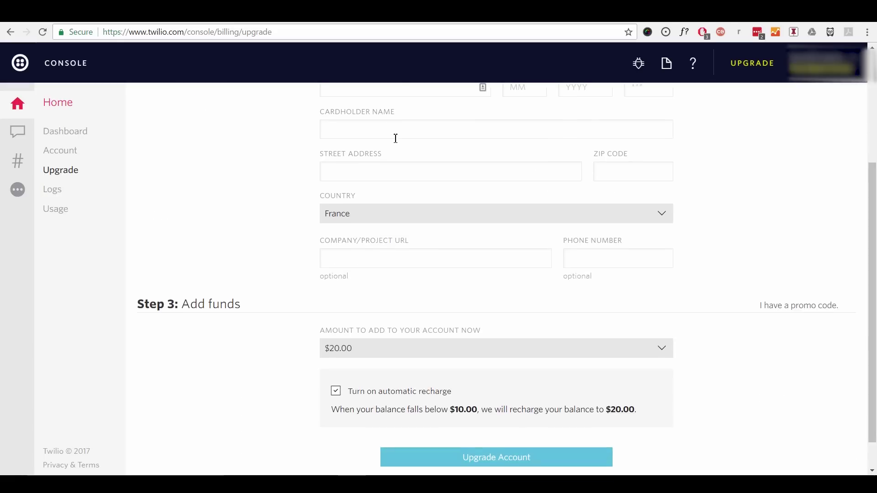